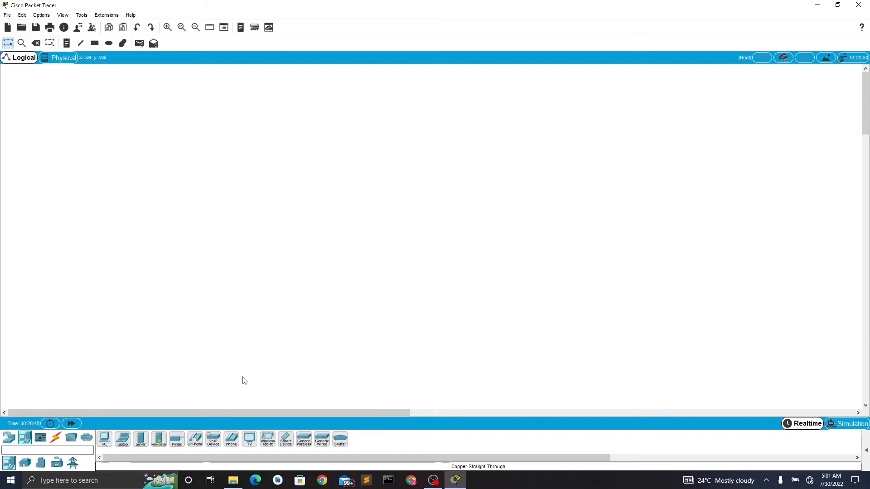
Step: Place three PCs in a row in the lower part of the logical workspace
left_click(104, 442)
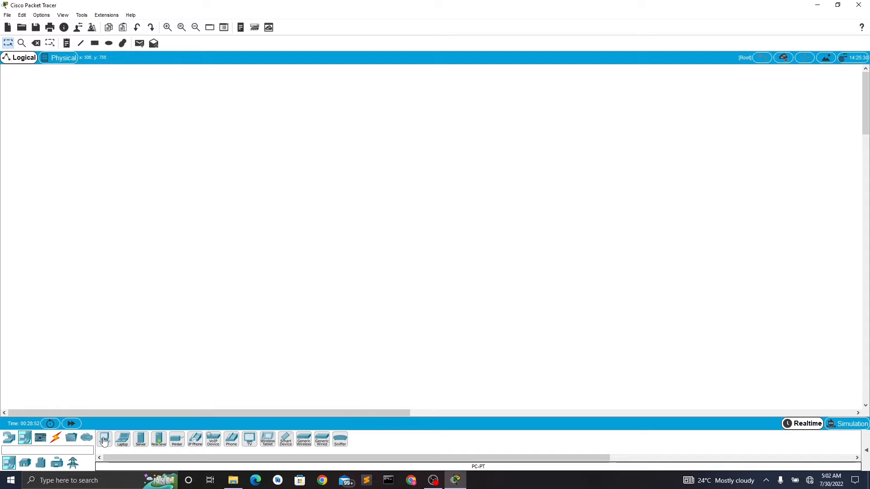
left_click_drag(104, 442, 121, 392)
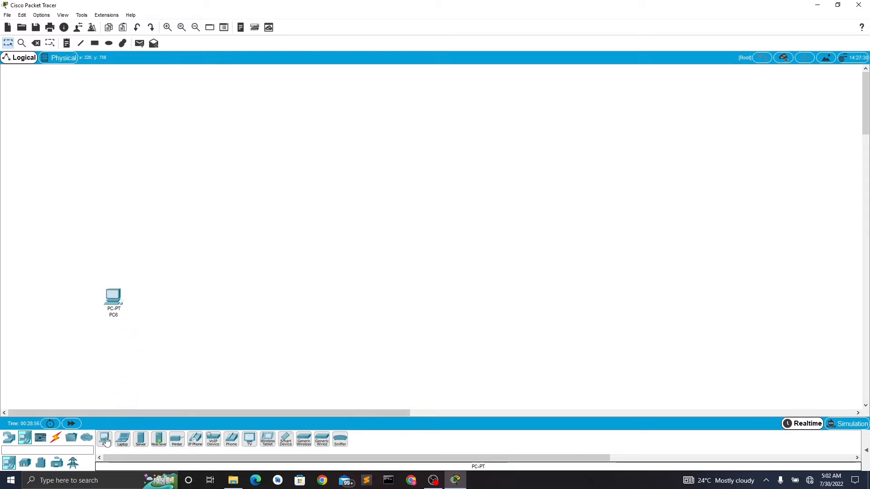
left_click_drag(105, 439, 177, 317)
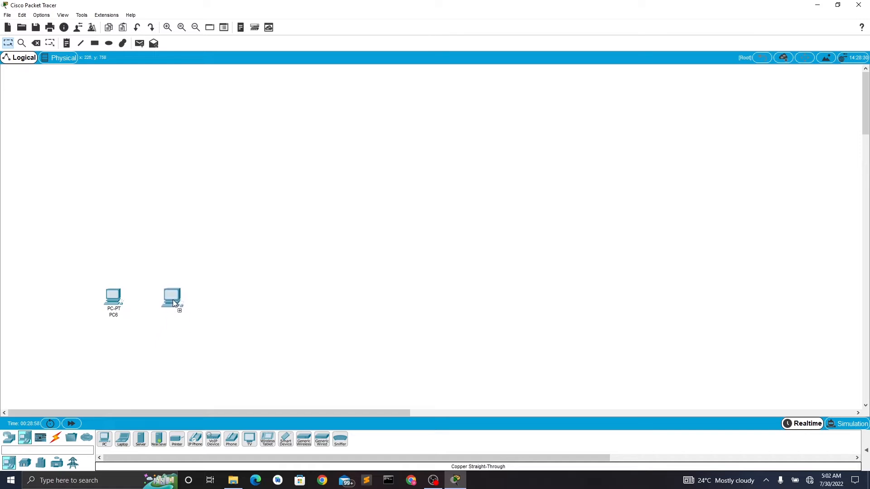
left_click(173, 301)
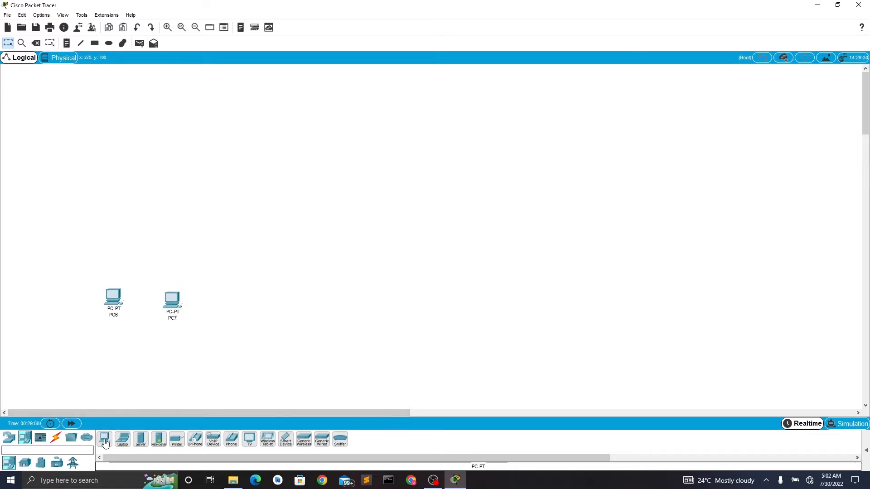
left_click(105, 442)
left_click(241, 298)
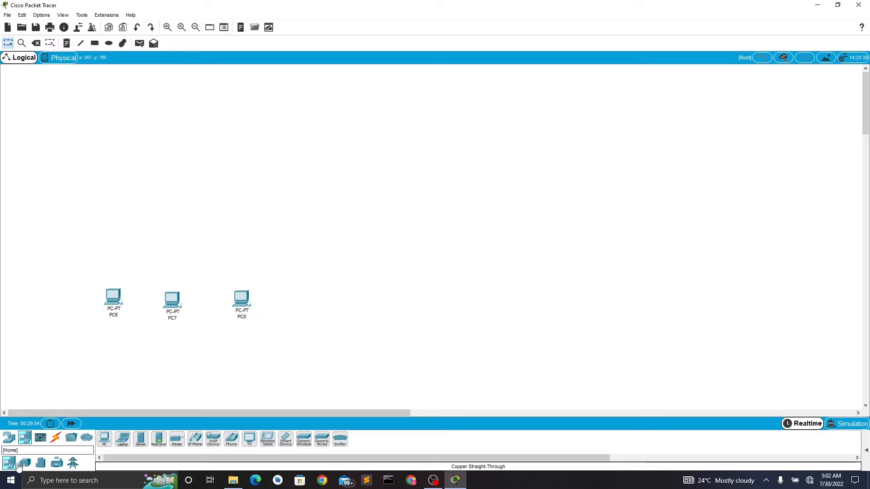
Step: Add two 2811 routers above the PCs, one over the PC row and the other farther to the right
left_click(9, 438)
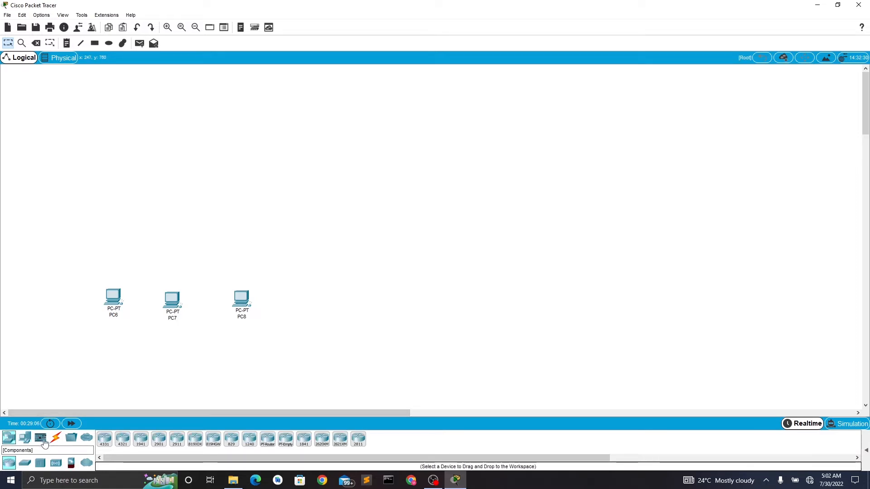
left_click(358, 440)
left_click(169, 111)
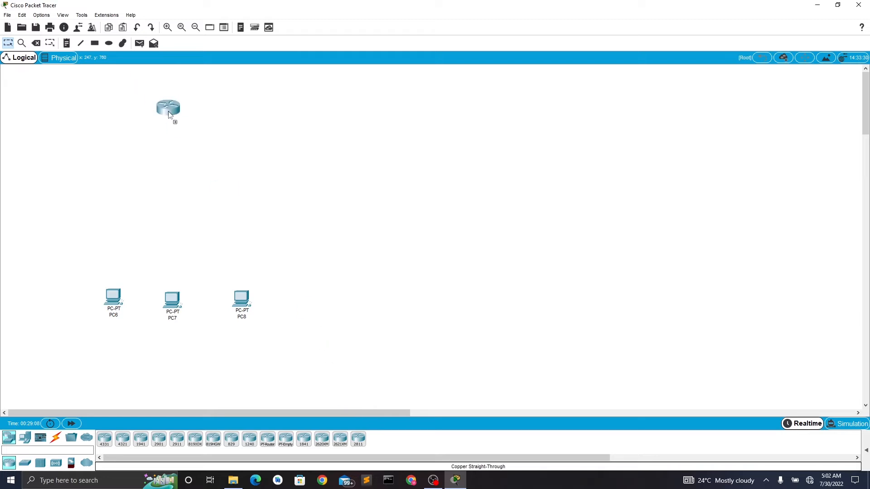
left_click_drag(169, 114, 201, 135)
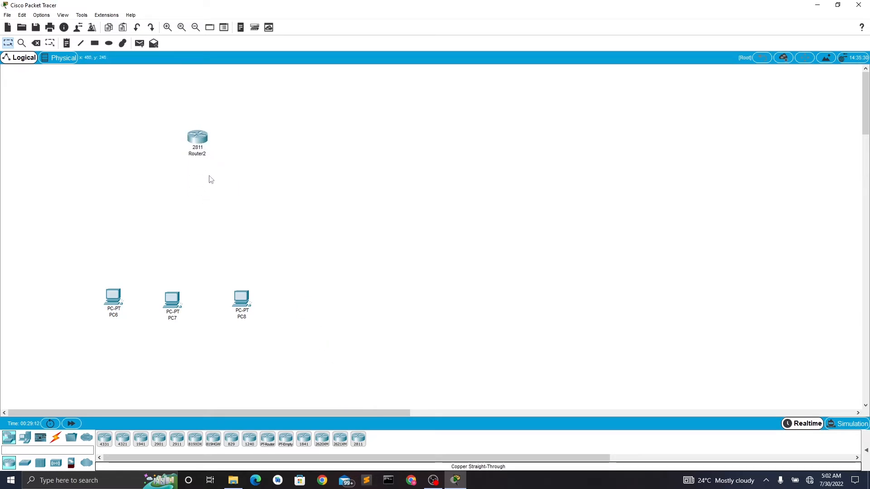
left_click(358, 440)
left_click(359, 141)
Step: Add a 2960 switch between the left router and the row of PCs
left_click(25, 463)
left_click(105, 439)
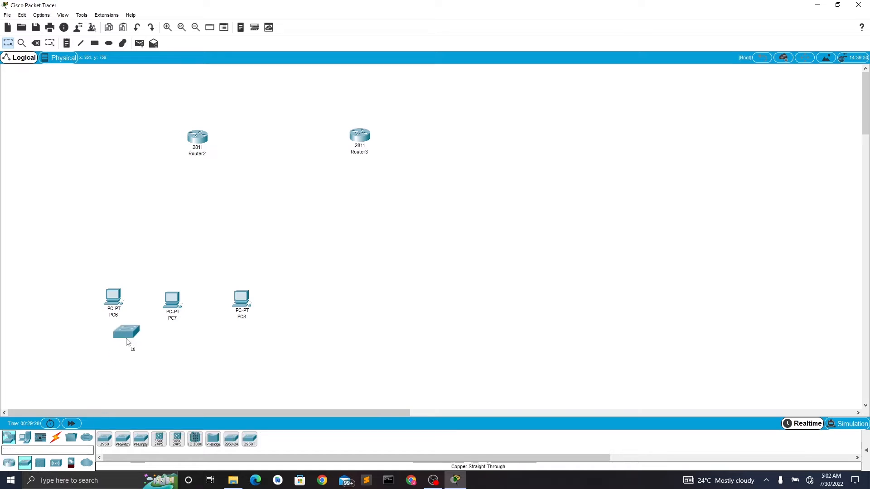
left_click(193, 208)
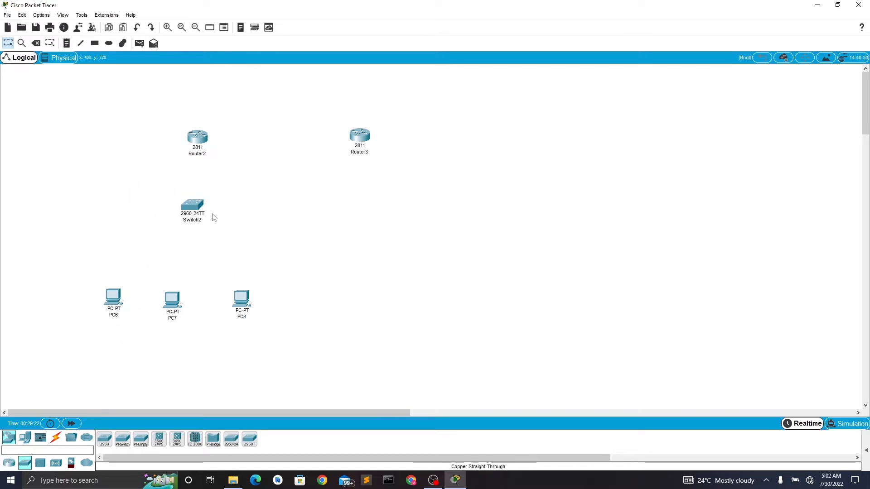
Step: Connect PC6's FastEthernet0 to the switch's FastEthernet0/2 with a copper straight-through cable
left_click(56, 444)
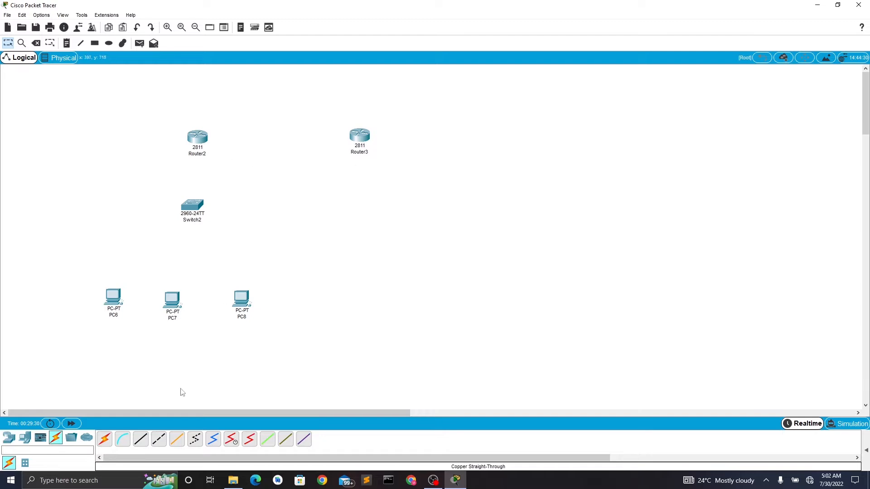
left_click(141, 438)
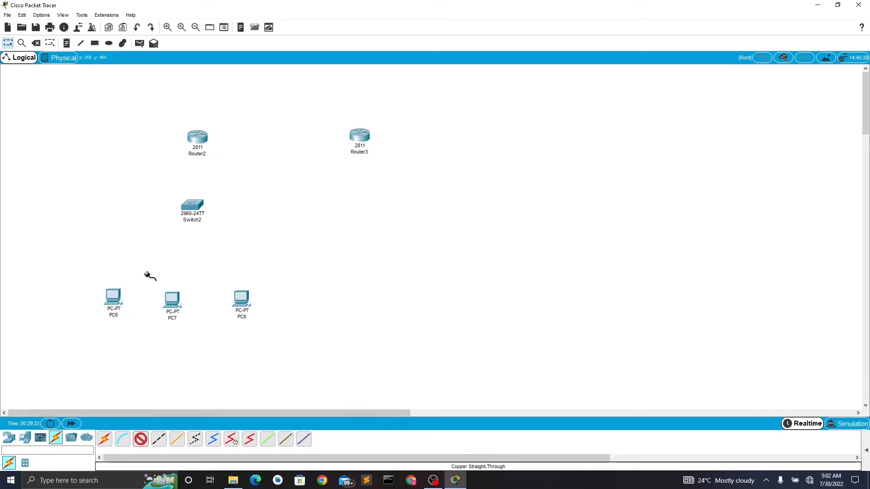
left_click(121, 296)
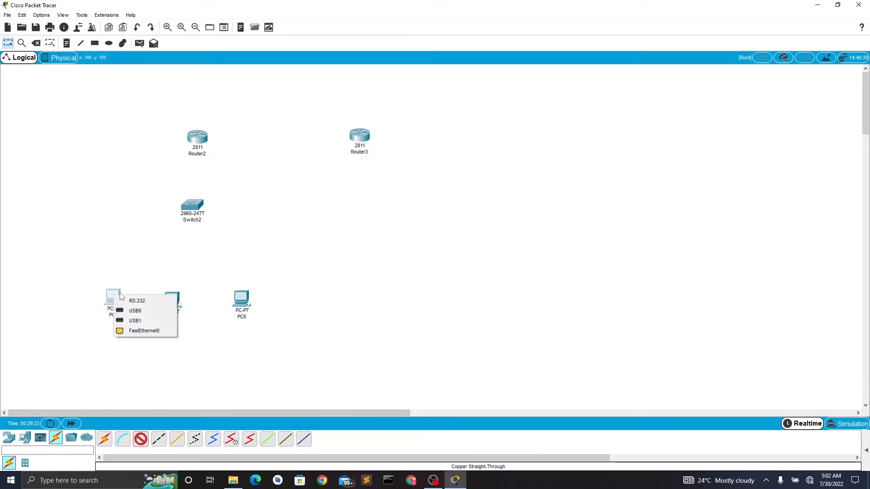
left_click(143, 332)
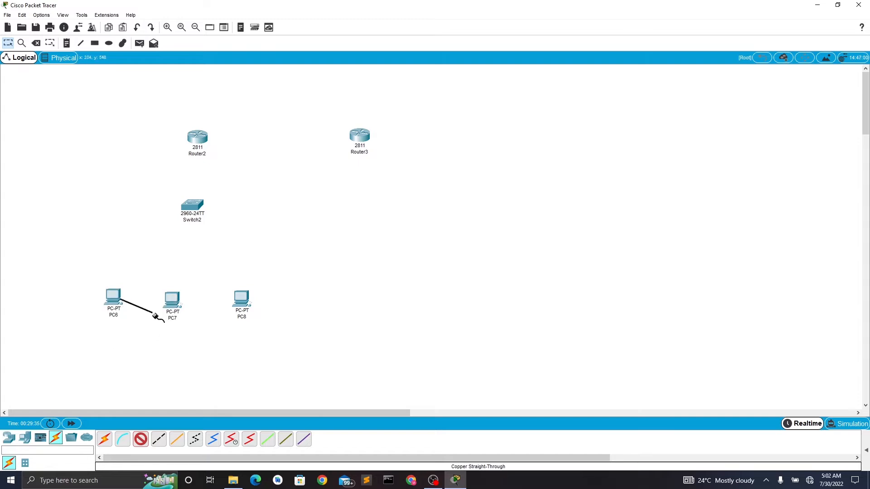
left_click(197, 207)
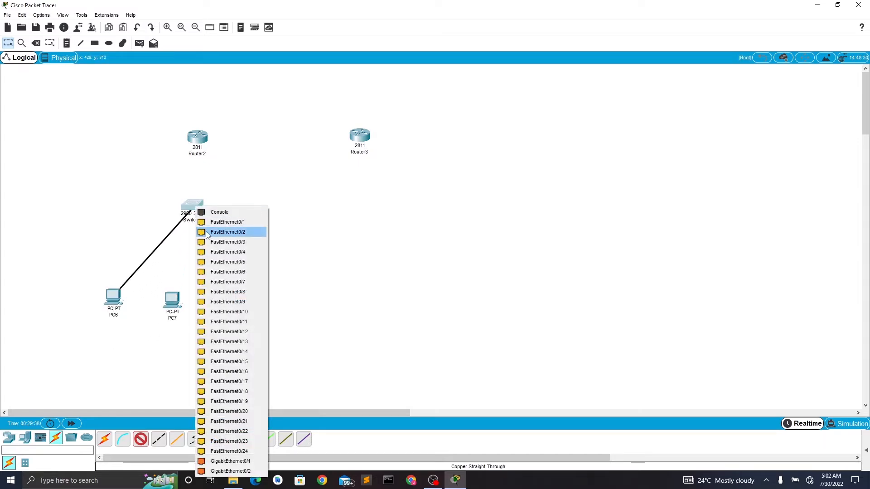
left_click(228, 232)
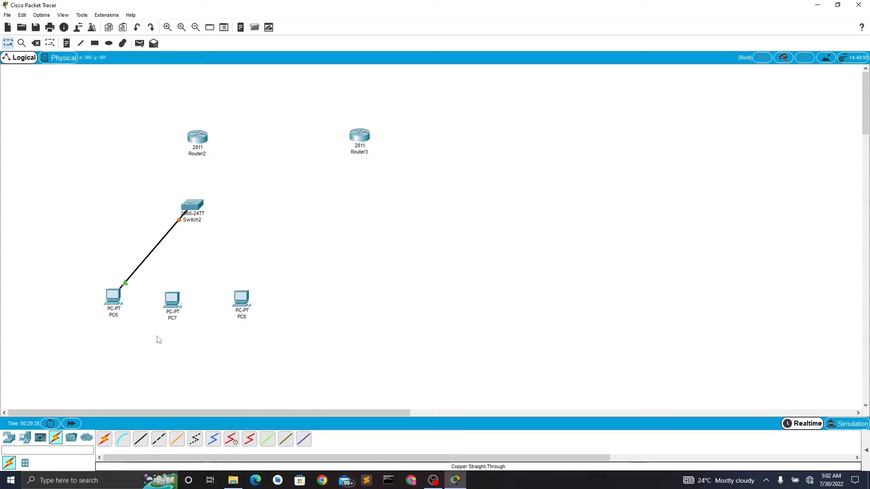
Step: Connect PC7's FastEthernet0 to the switch's FastEthernet0/3 with a copper straight-through cable
left_click(176, 302)
left_click(195, 333)
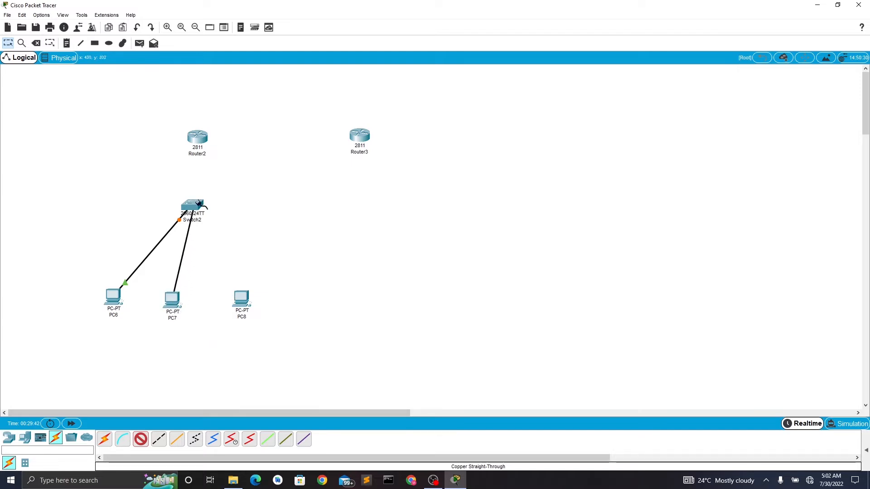
left_click(196, 205)
left_click(217, 234)
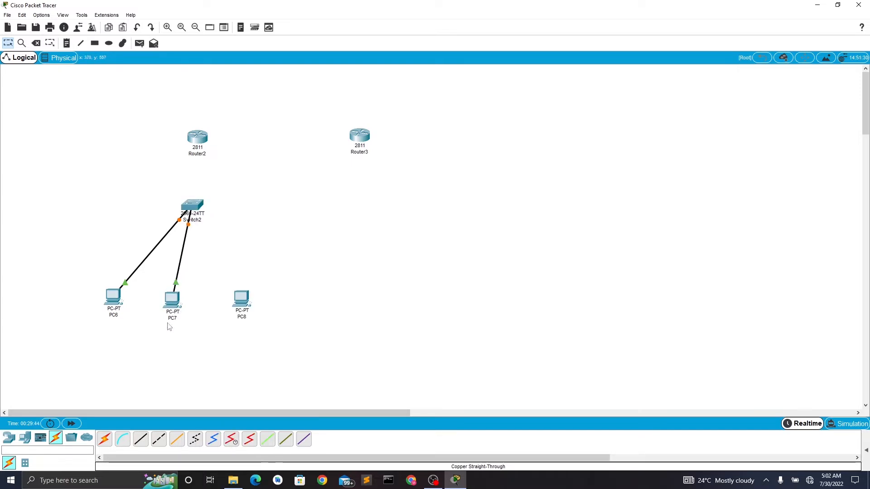
Step: Connect PC8's FastEthernet0 to the switch's FastEthernet0/4 with a copper straight-through cable
left_click(141, 439)
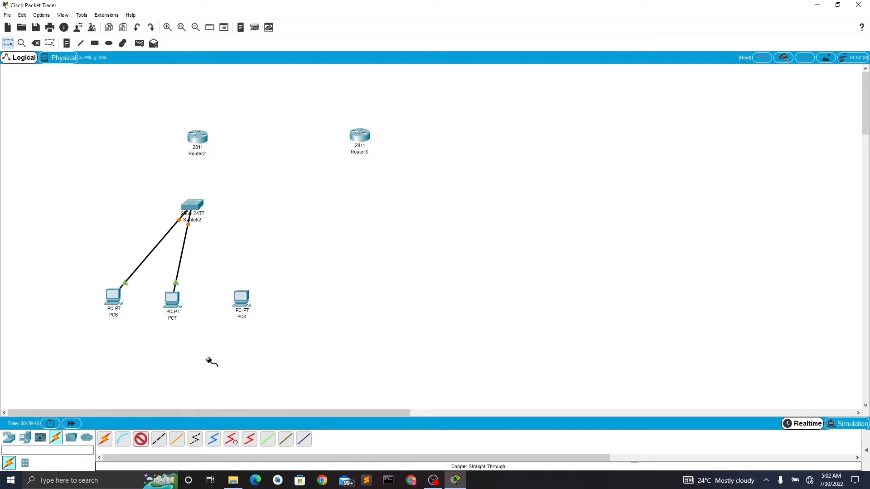
left_click(239, 305)
left_click(265, 337)
left_click(198, 210)
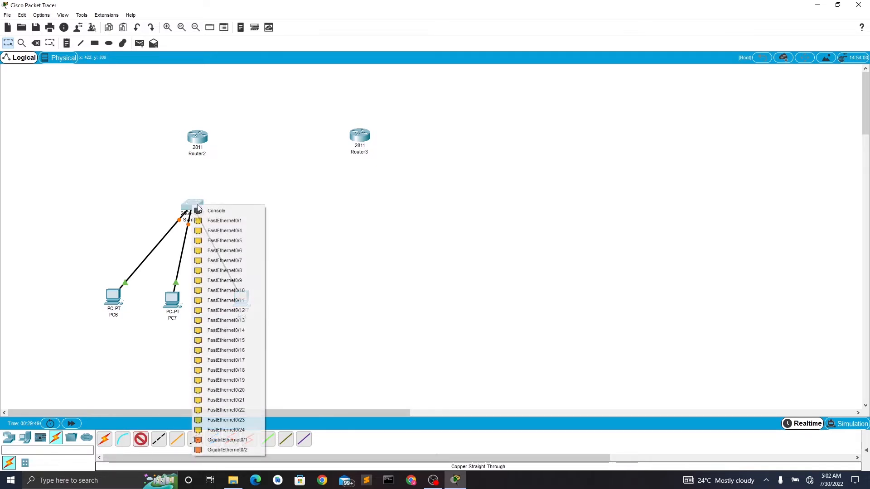
left_click(207, 233)
Step: Connect the switch to Router2's FastEthernet0/0 with a copper straight-through cable
left_click(141, 439)
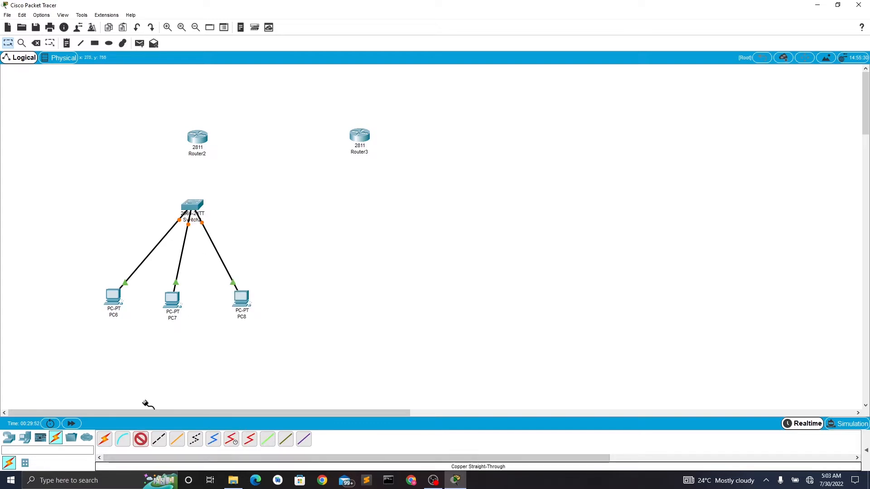
left_click(196, 208)
left_click(203, 217)
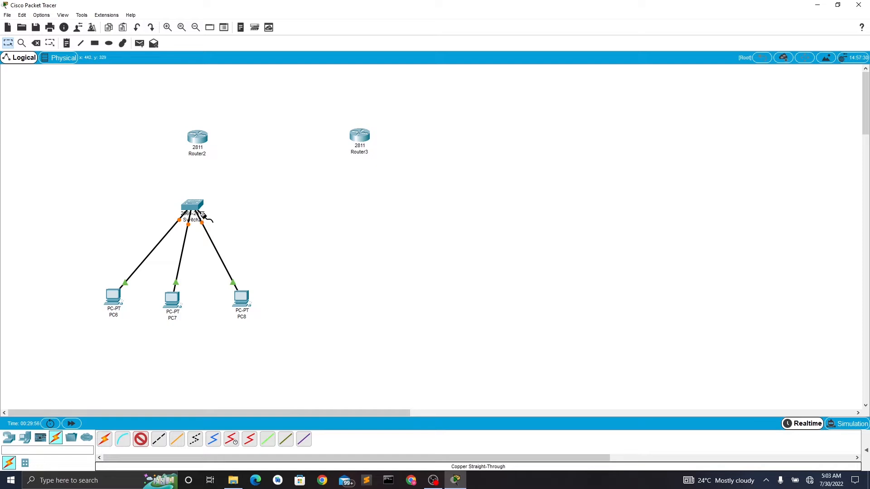
left_click(198, 138)
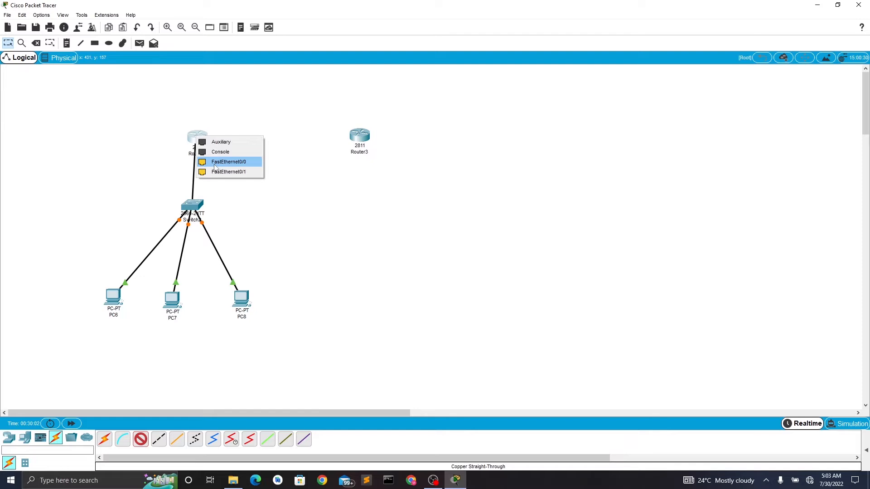
left_click(217, 165)
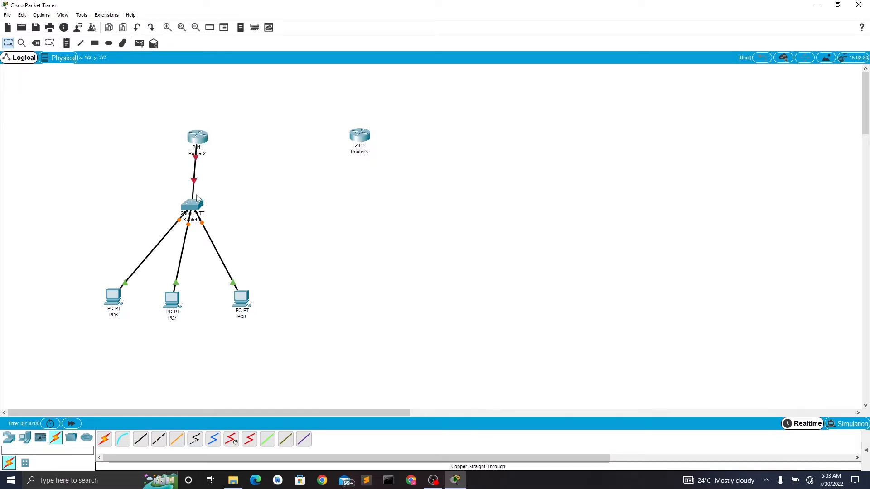
Step: Move Router2 slightly to the right, closer to Router3
mouse_move(194, 204)
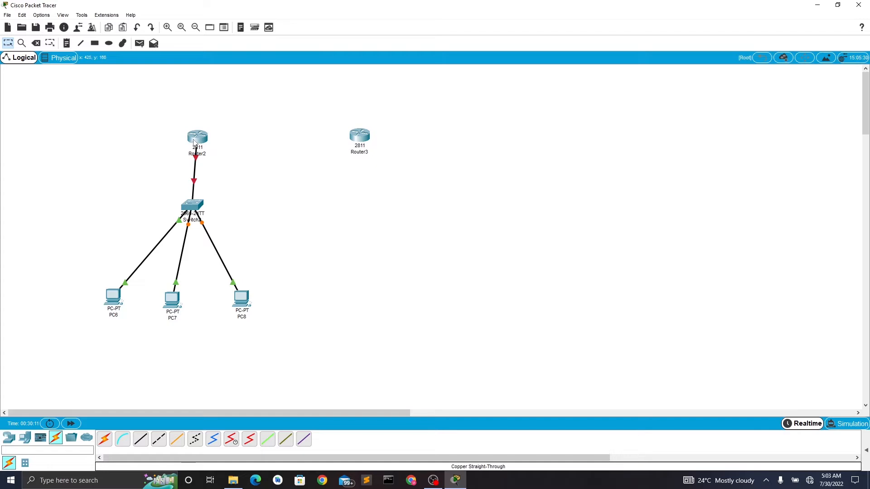
left_click_drag(194, 142, 218, 145)
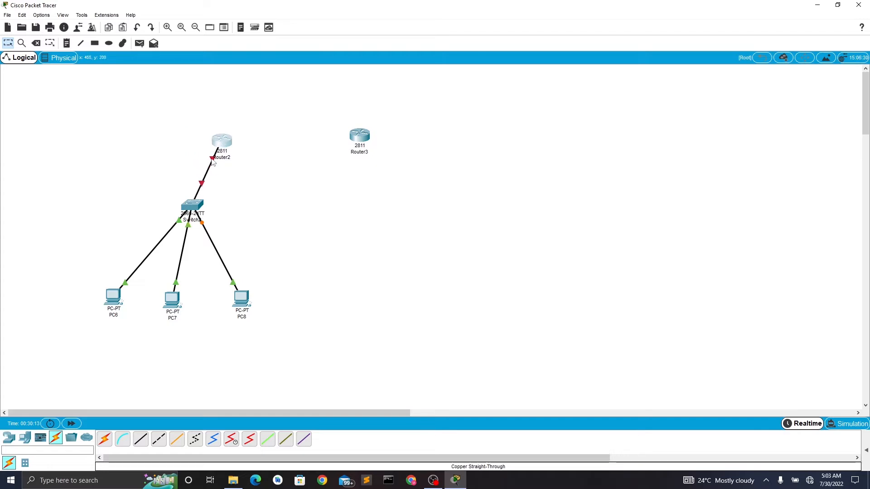
left_click(236, 149)
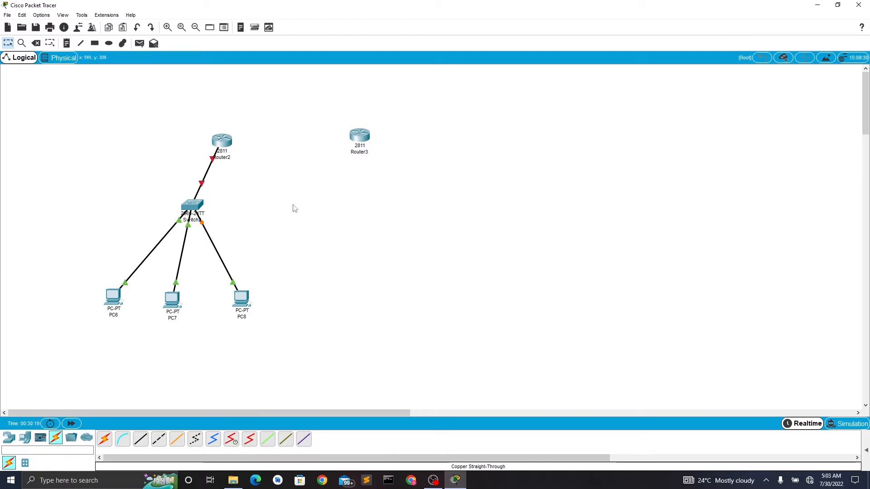
Step: Connect Router2's FastEthernet0/1 to Router3's FastEthernet0/0 with a copper straight-through cable
left_click(141, 439)
left_click(226, 142)
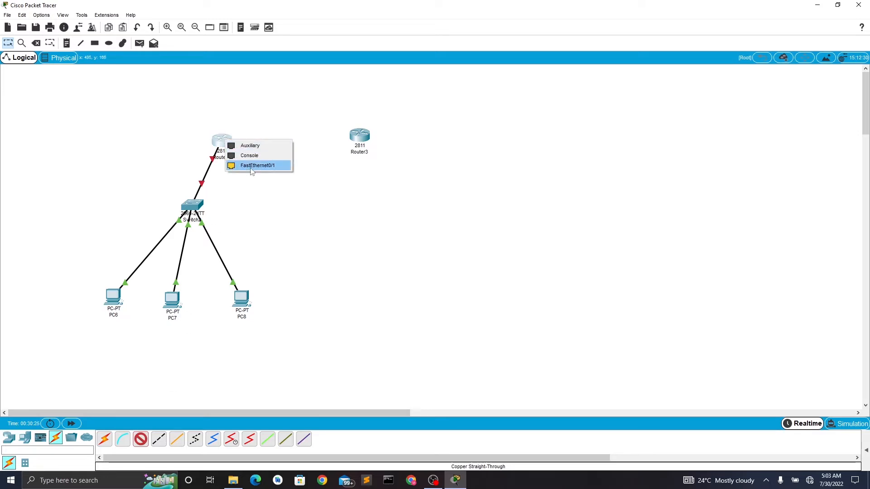
left_click(279, 166)
left_click(361, 137)
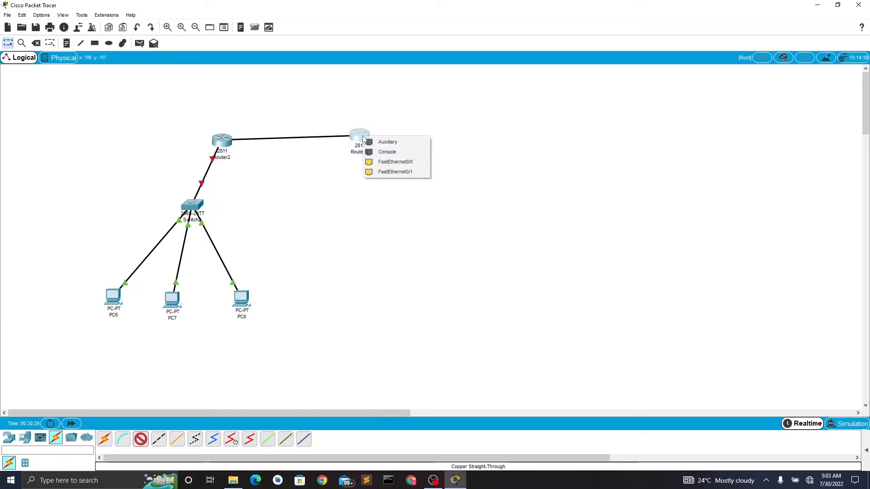
left_click(392, 162)
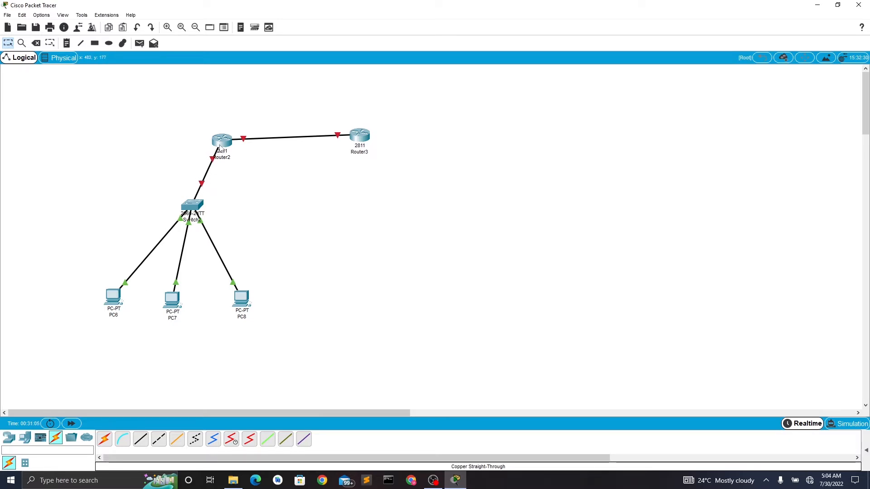
Step: Open Router2's command line in a maximized window and decline the initial configuration dialog with n
mouse_move(220, 147)
left_click(225, 144)
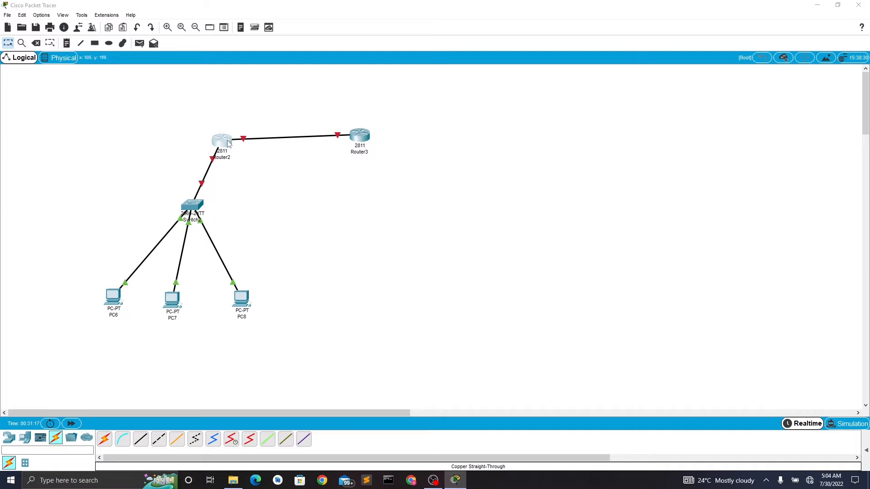
left_click(377, 120)
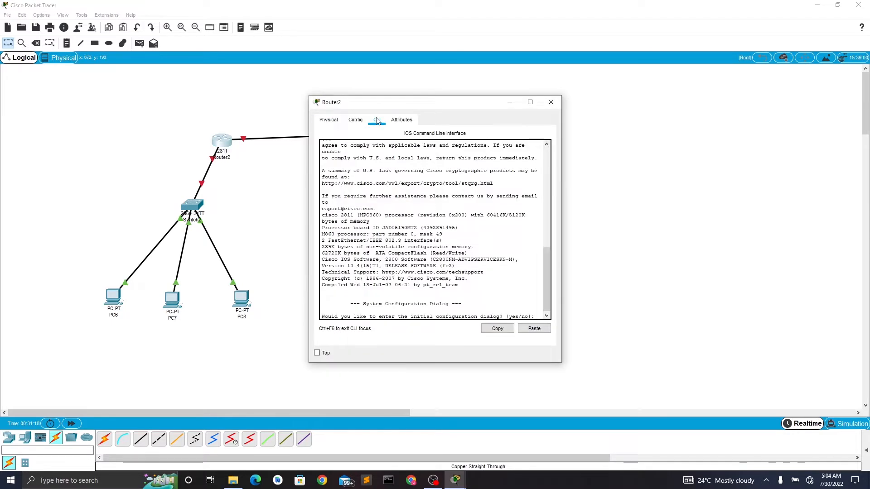
left_click(530, 102)
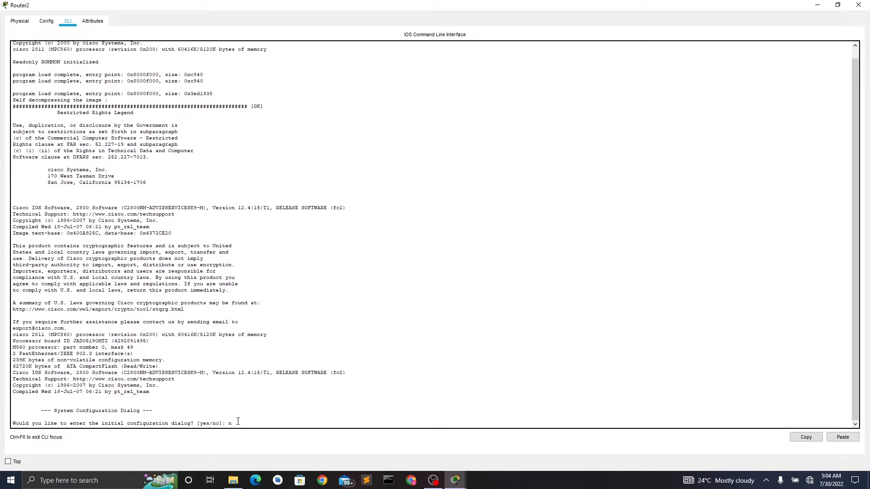
key("Return")
key("Return")
key("Return")
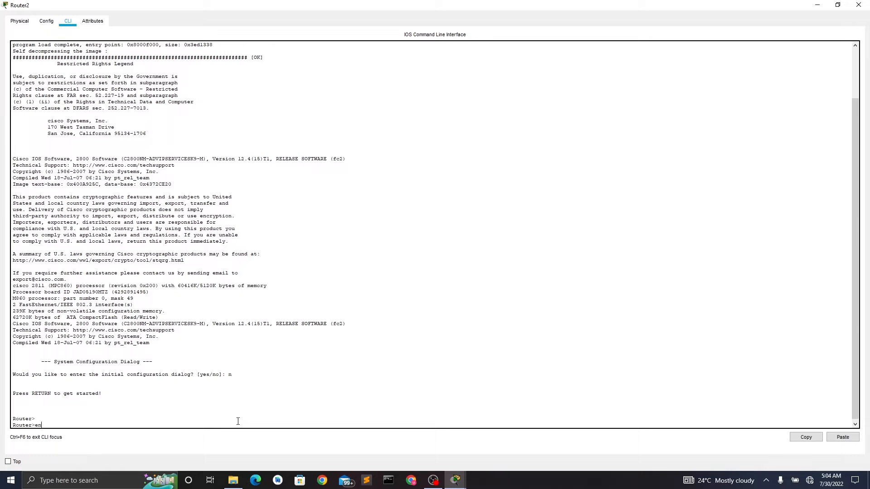
Step: Enter privileged mode on Router2 with enable, and global configuration mode with configure terminal
type("en")
key("Tab")
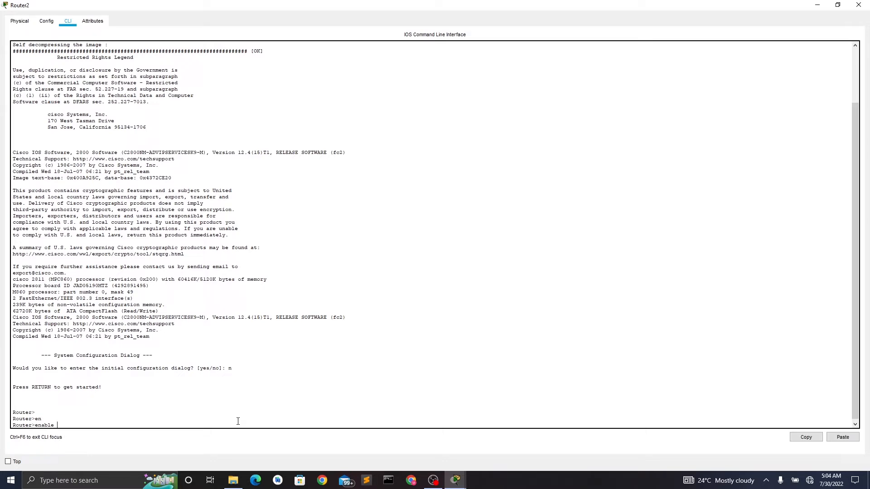
key("Return")
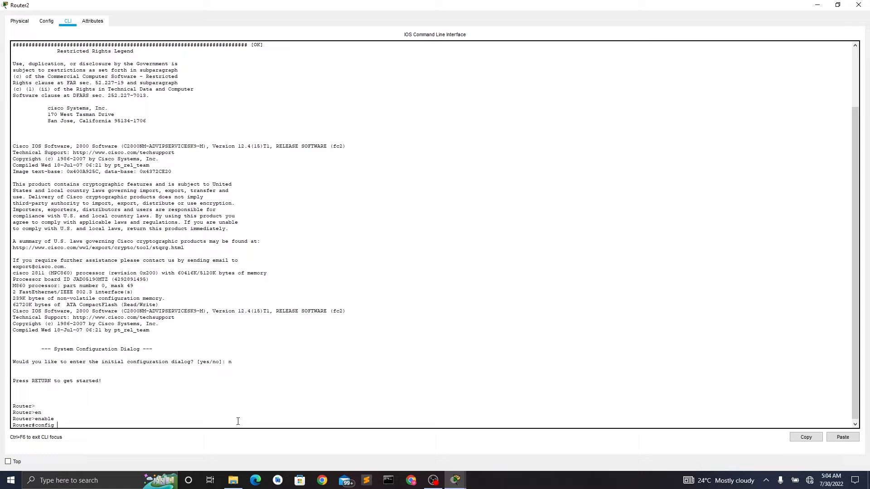
key("Tab")
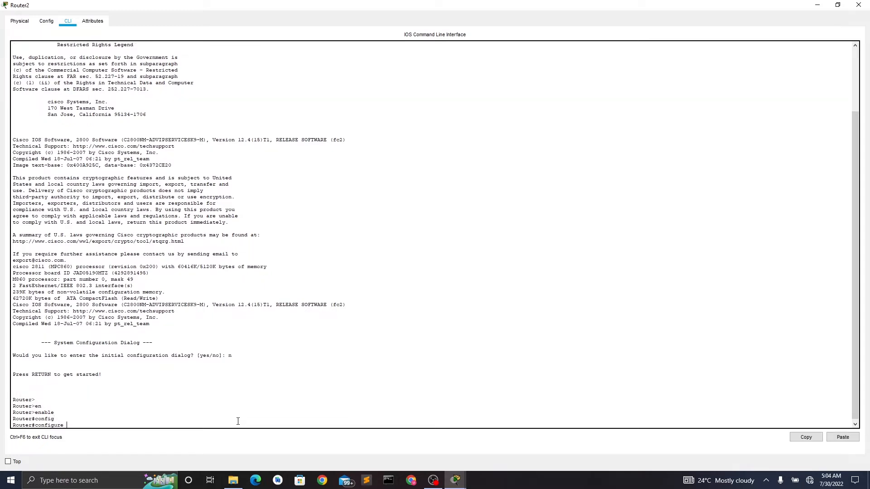
type("t")
key("Tab")
key("Return")
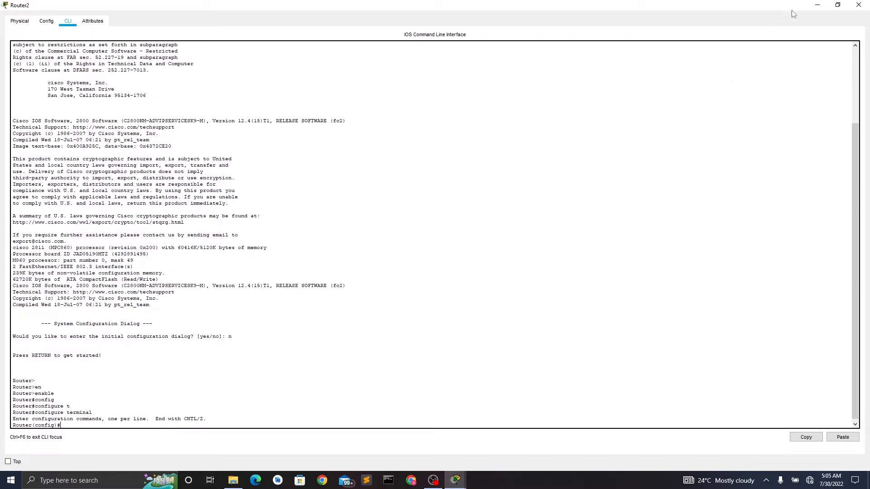
Step: Enter interface configuration mode for Router2's port to the switch with interface fastEthernet 0/0
left_click(818, 4)
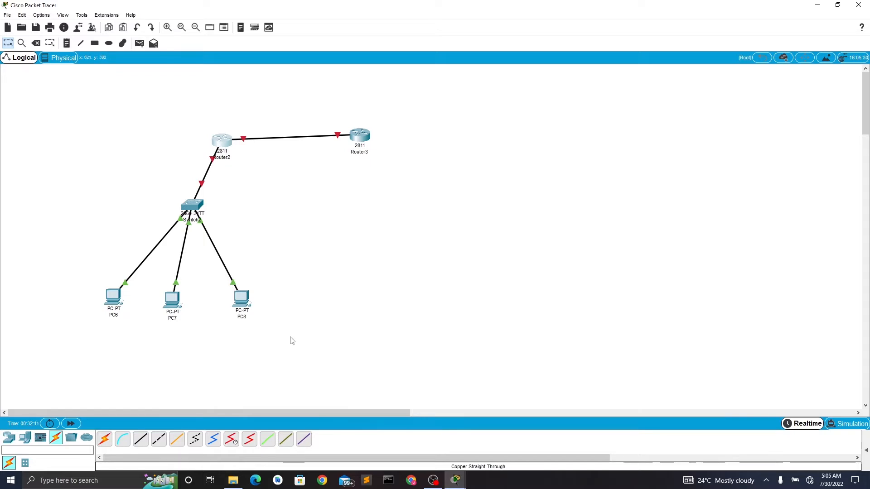
mouse_move(455, 480)
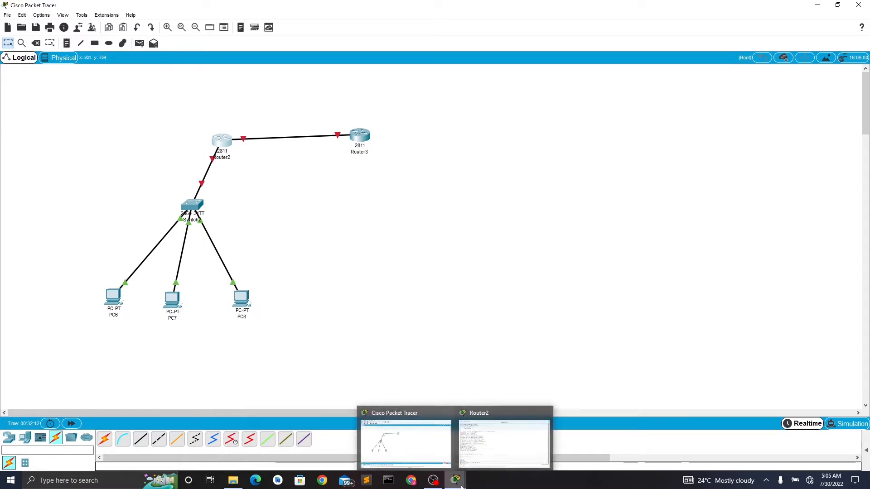
left_click(461, 455)
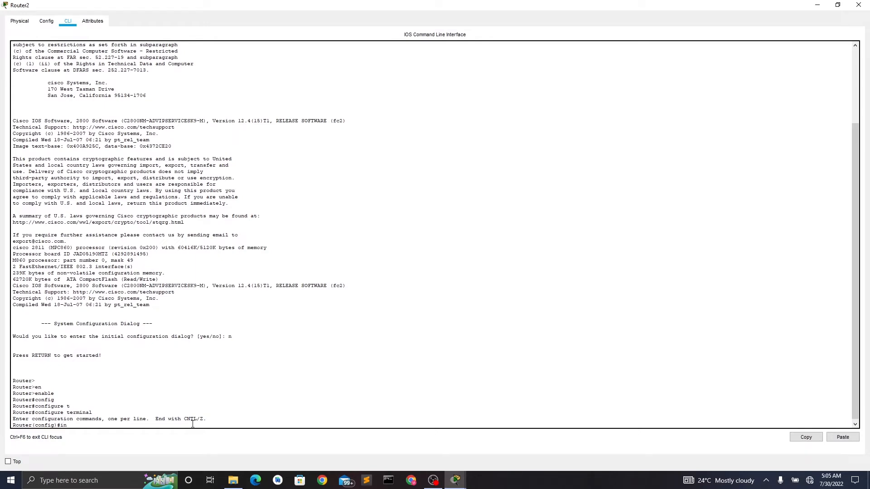
key("Tab")
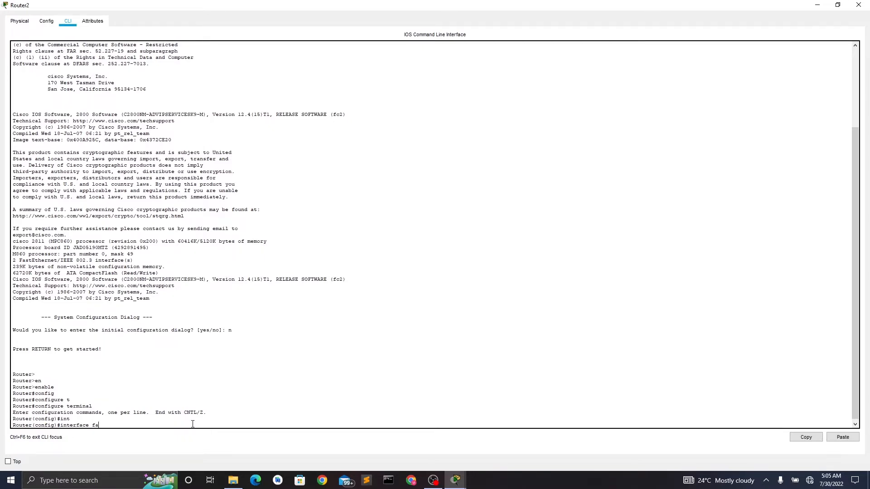
type("fa")
key("Tab")
key("Tab")
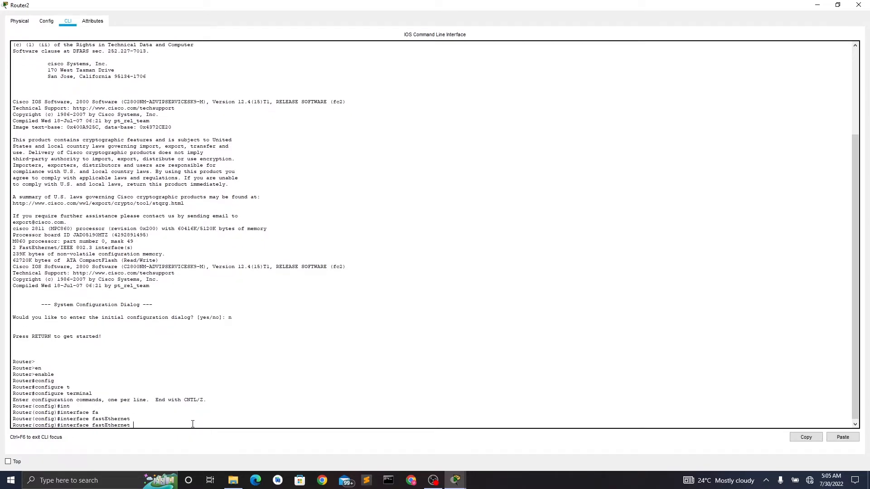
type("0/0")
key("Return")
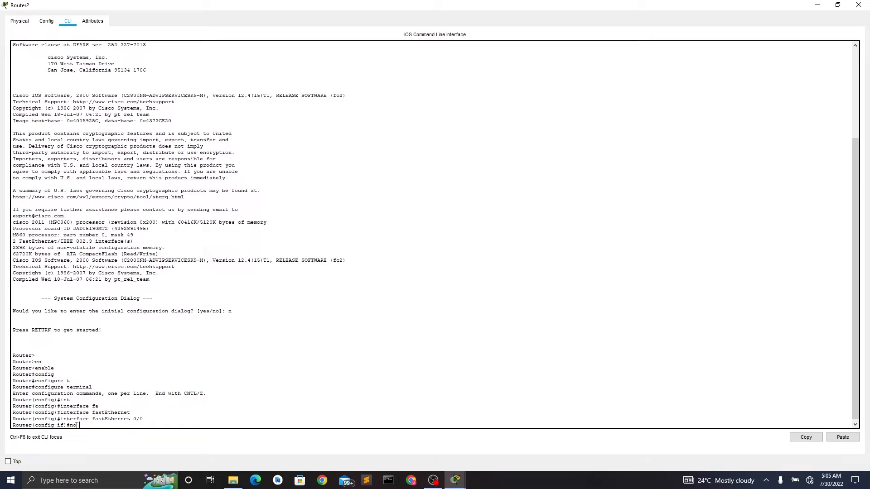
Step: Enable the FastEthernet 0/0 interface with no shutdown
type("shu")
key("Tab")
key("Tab")
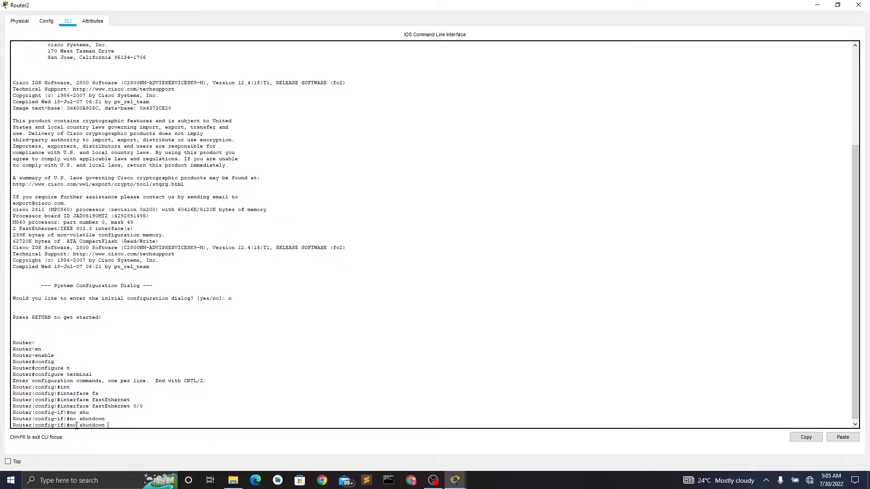
key("Return")
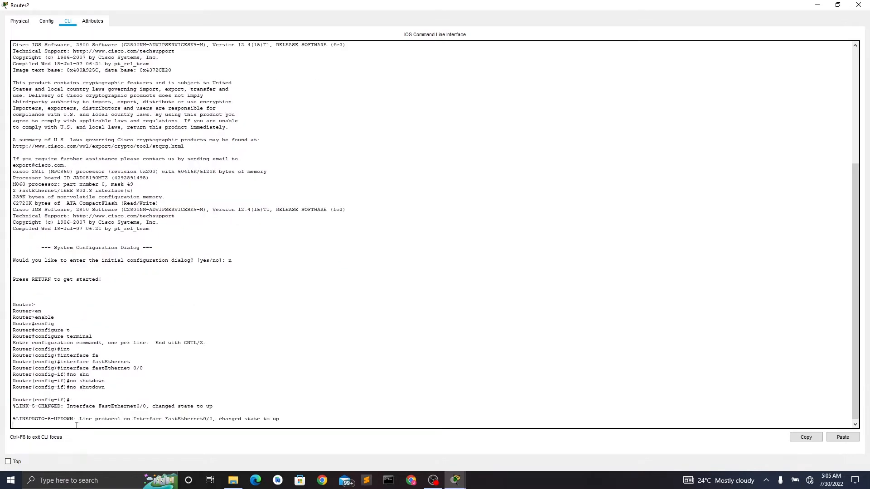
key("Return")
key("Return")
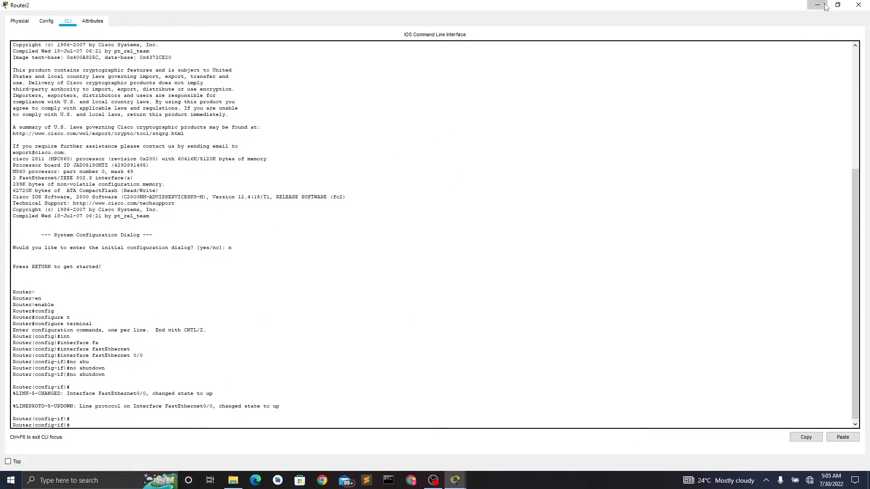
Step: Assign FastEthernet 0/0 the IP address 192.168.10.1 with mask 255.255.255.0 and exit interface configuration mode
left_click(858, 5)
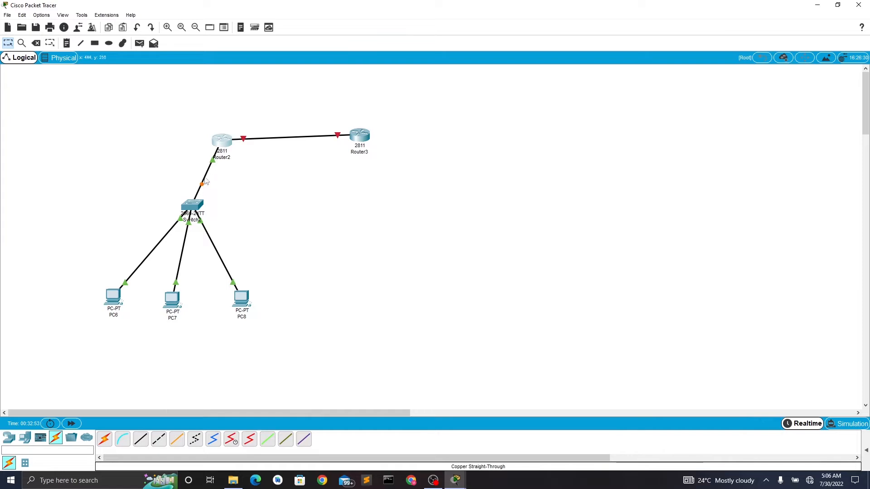
mouse_move(455, 481)
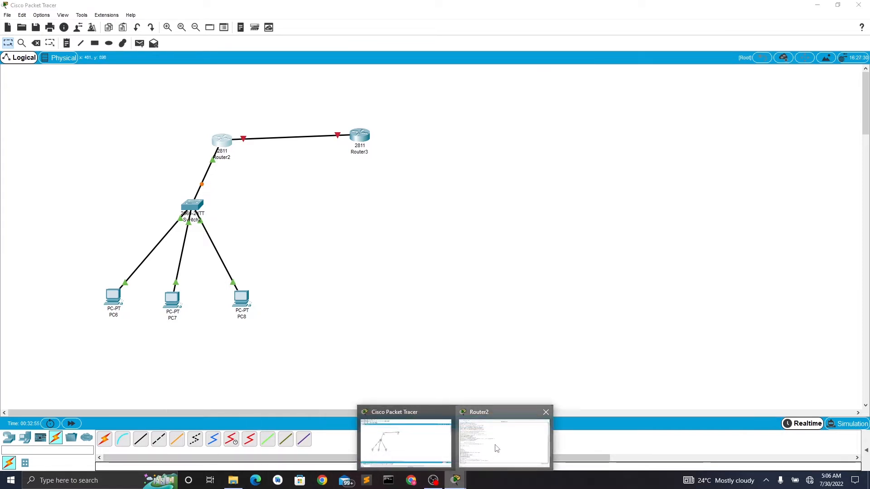
left_click(483, 463)
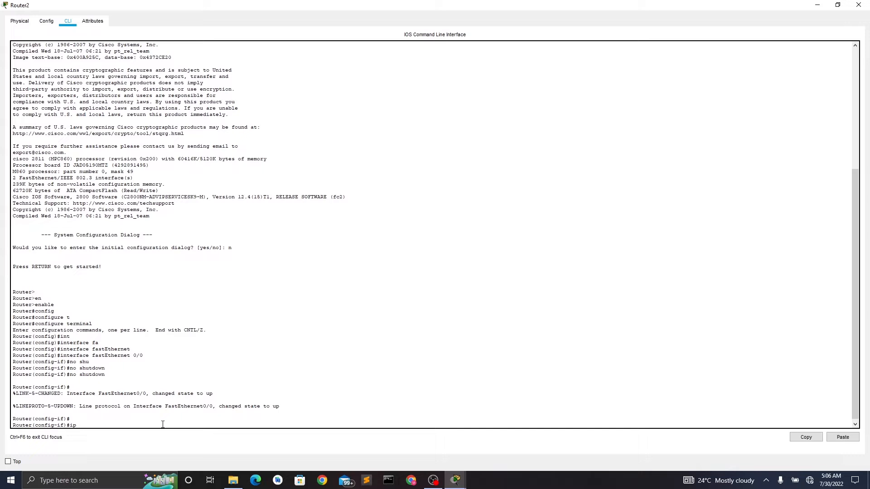
type("dd")
key("Tab")
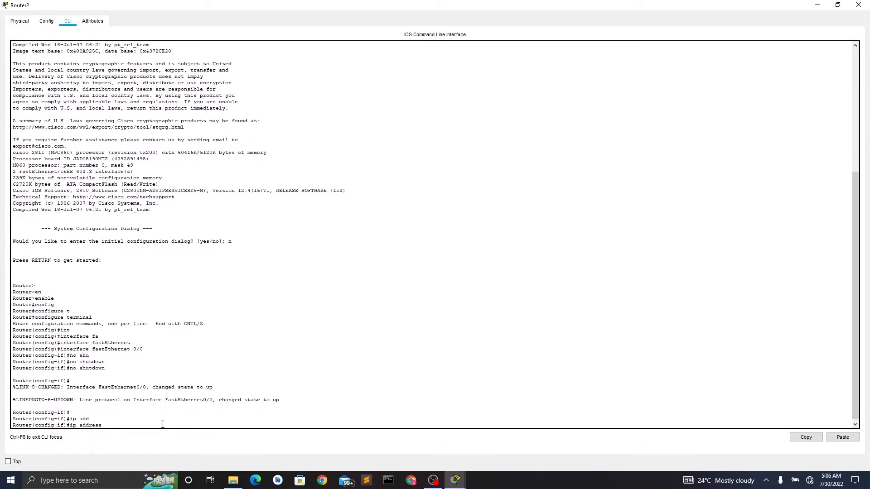
type("192.168.10.1 2")
type("55.255.255.0")
key("Return")
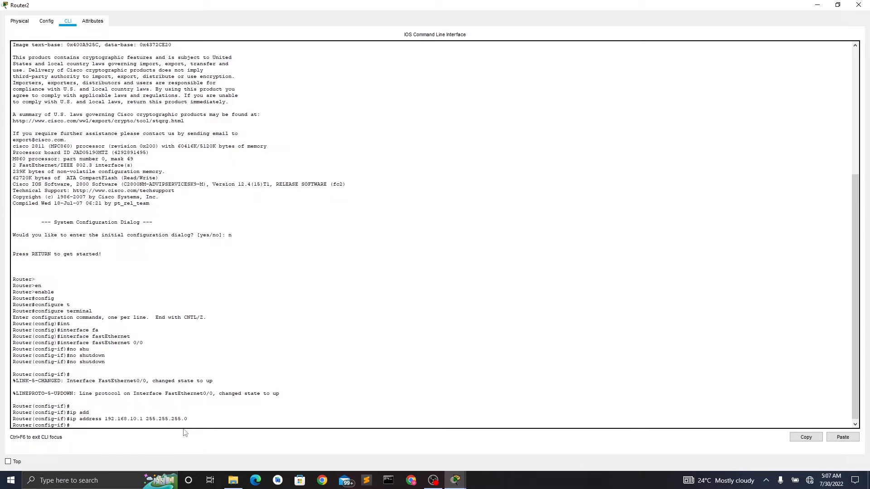
type("exit")
key("Return")
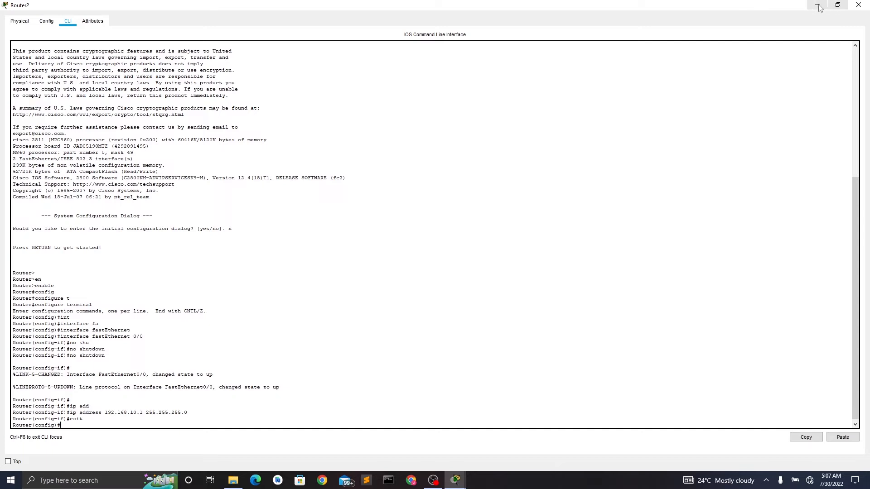
left_click(859, 4)
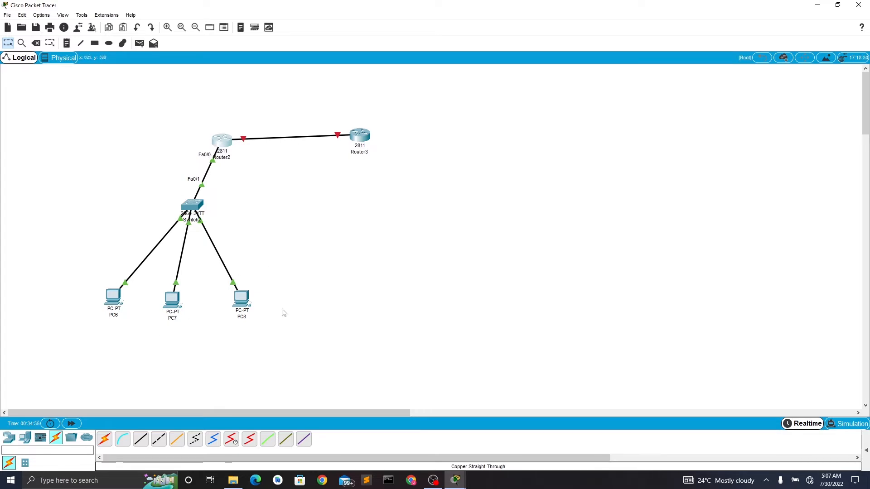
mouse_move(455, 480)
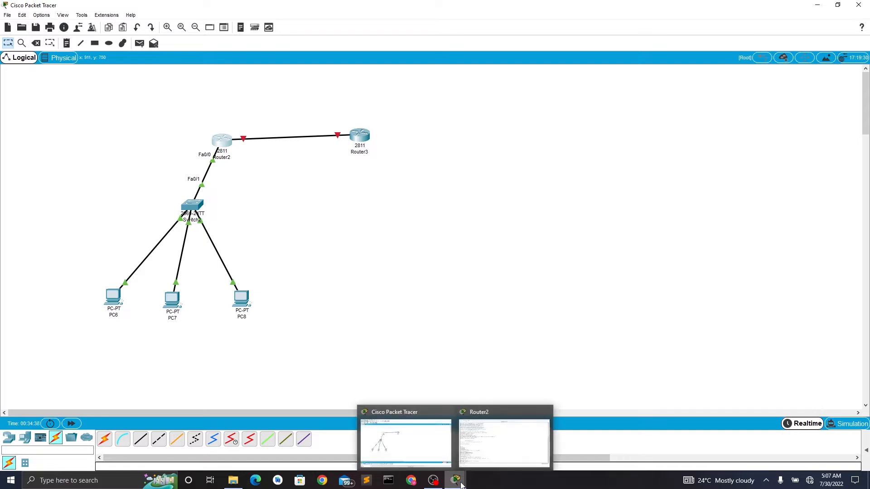
left_click(417, 442)
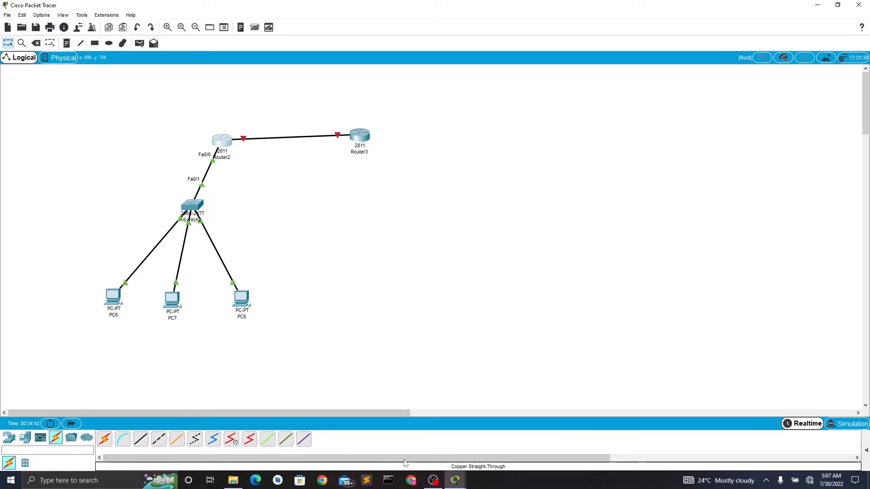
mouse_move(458, 483)
left_click(484, 444)
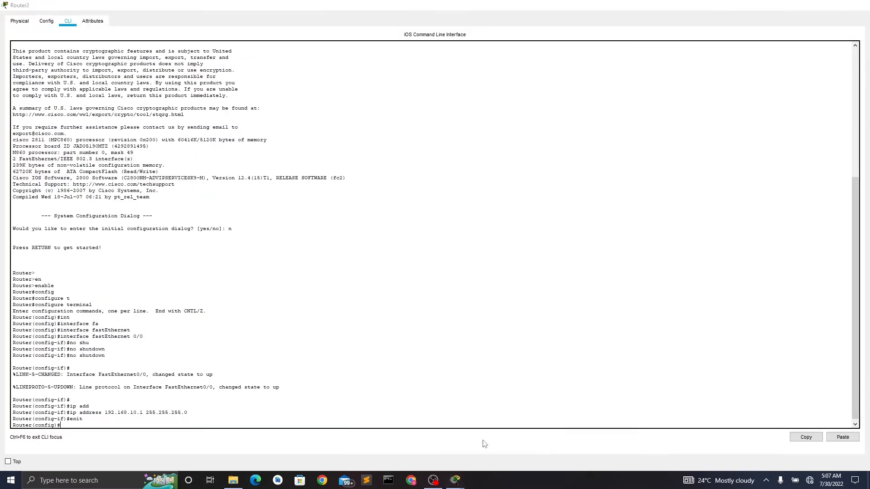
left_click(246, 417)
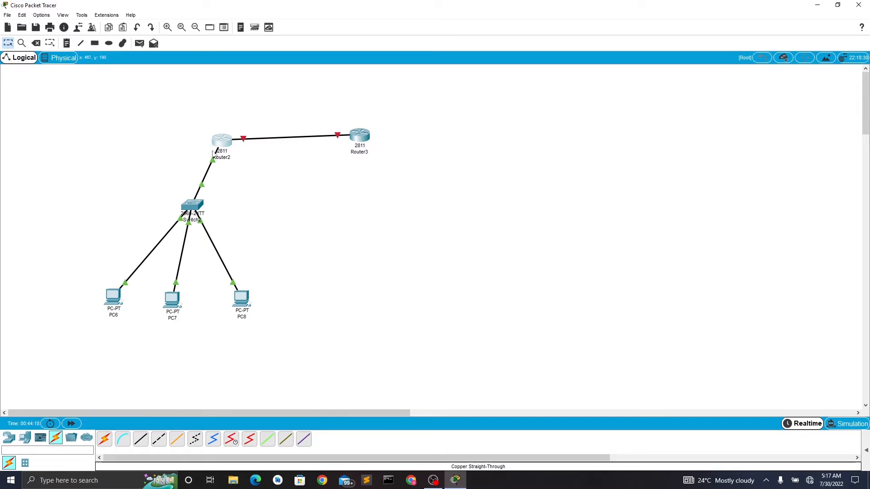
Step: Reopen Router2's command line and return to global configuration mode with enable and config t
mouse_move(213, 156)
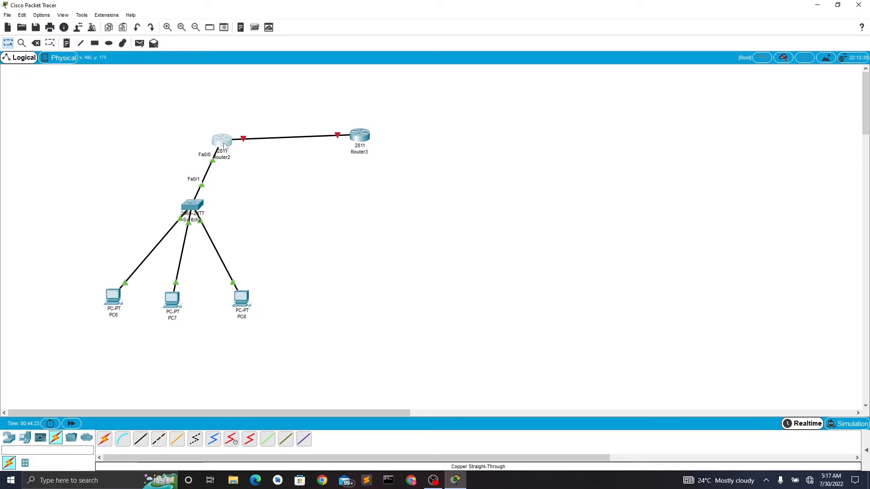
left_click(222, 146)
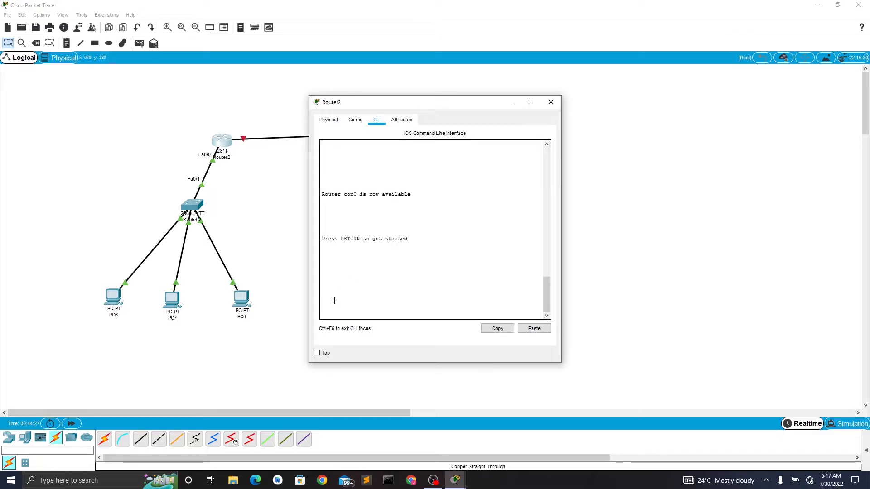
key("Return")
key("Return")
key("Return")
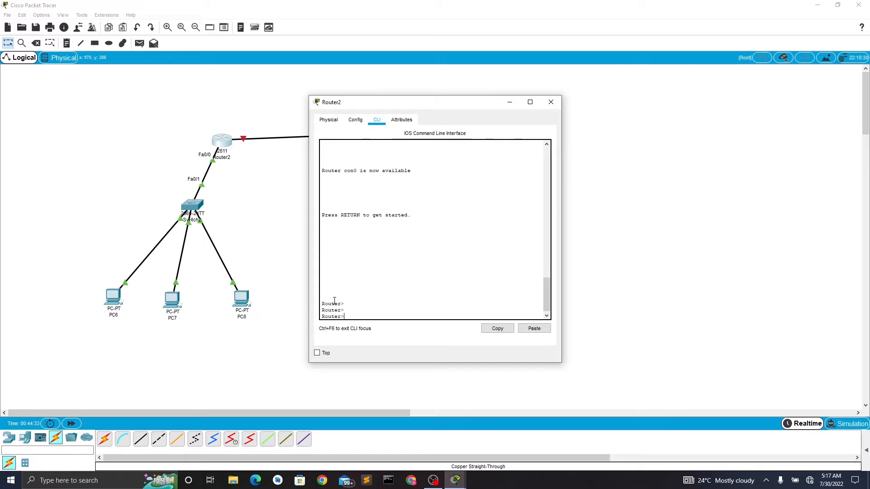
type("enabl")
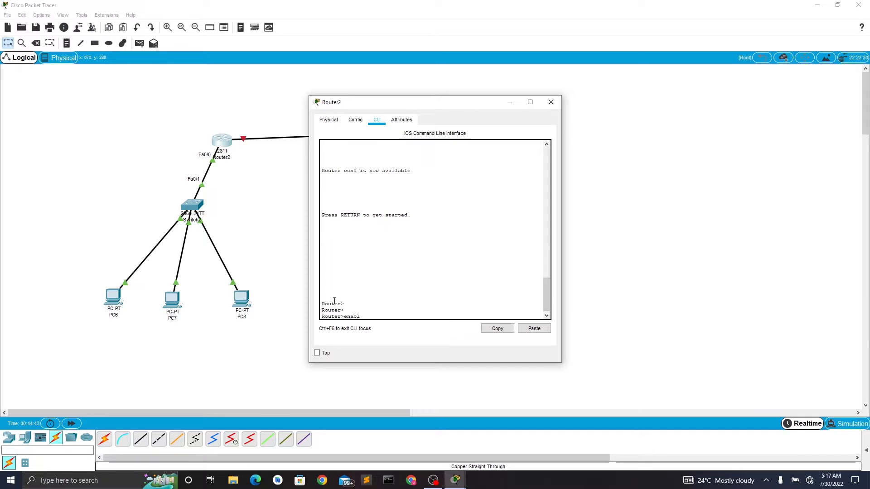
type("e")
key("Return")
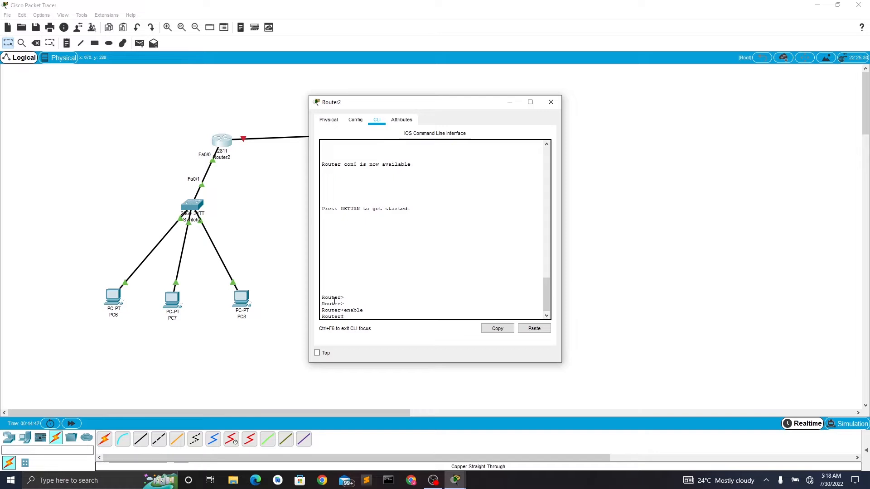
type("con")
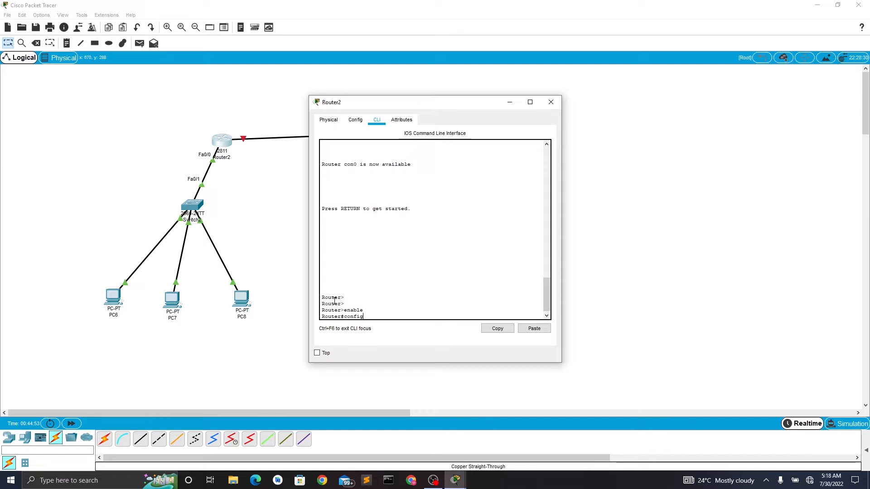
type("fig t")
key("Return")
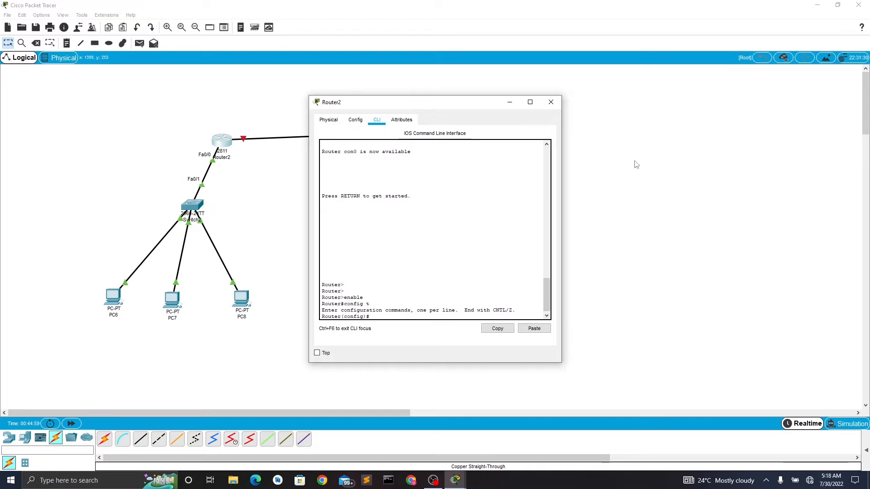
Step: Create a DHCP pool named main on Router2 with ip dhcp pool, consulting the command help for its options
left_click(530, 102)
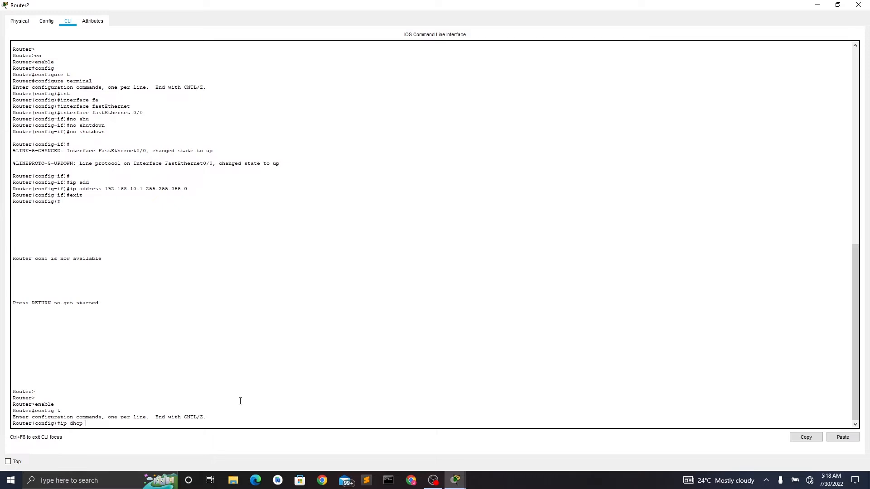
type("?")
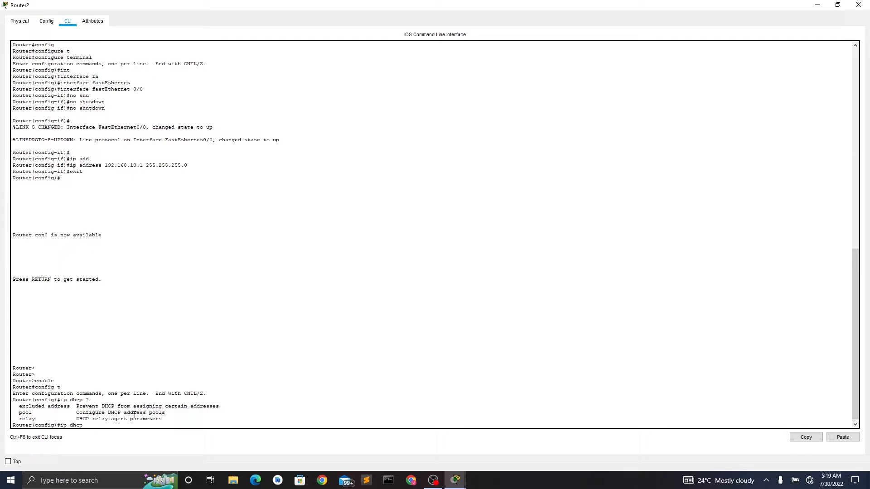
type("poo")
key("Tab")
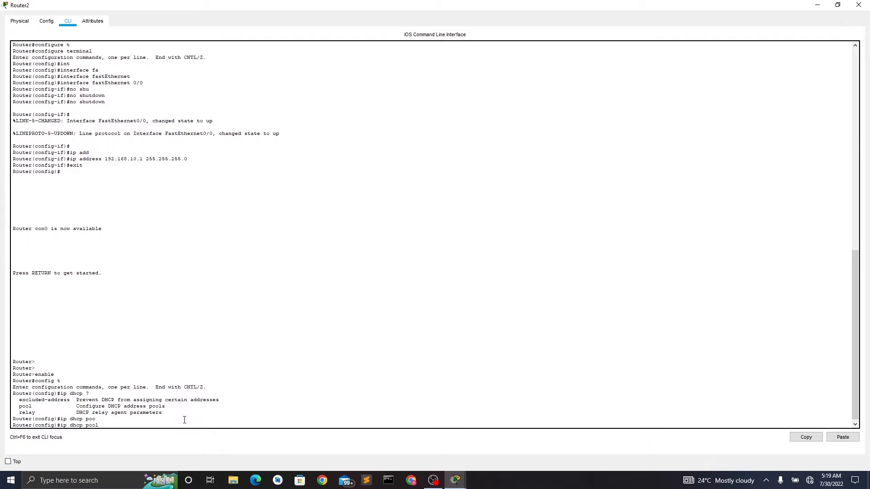
type("?")
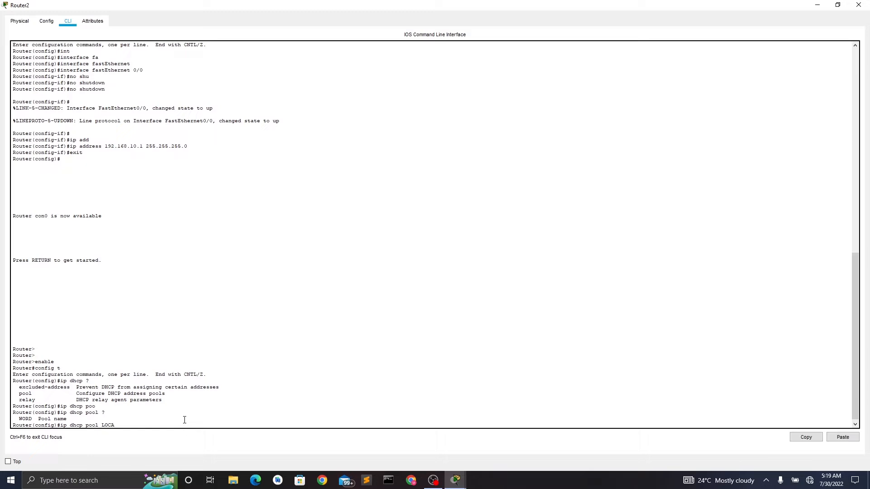
key("BackSpace")
key("BackSpace")
key("BackSpace")
type("ain")
key("Return")
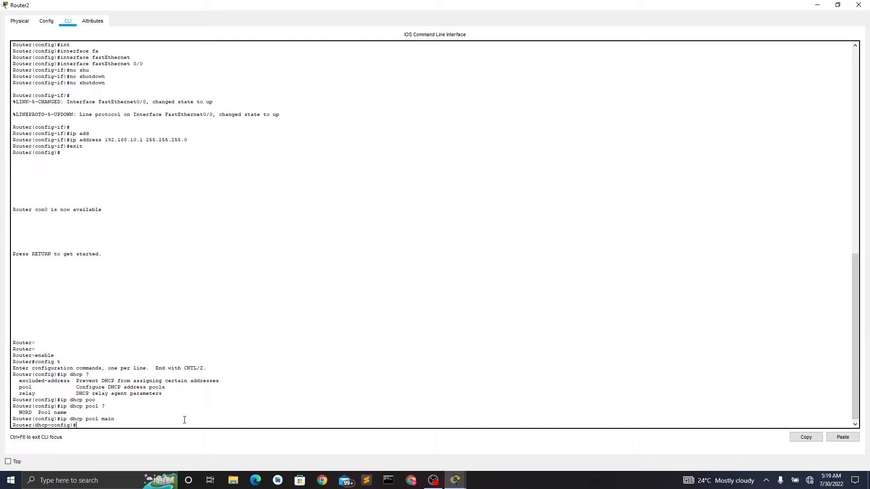
Step: Set the DHCP pool's network to 192.168.10.0 with mask 255.255.255.0
type("networ")
key("Tab")
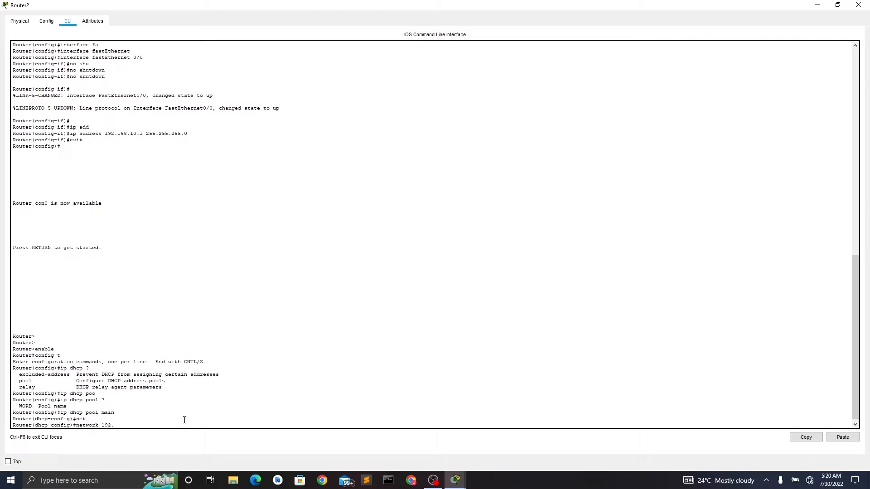
type("68.10")
type("55.255.255.0")
key("Return")
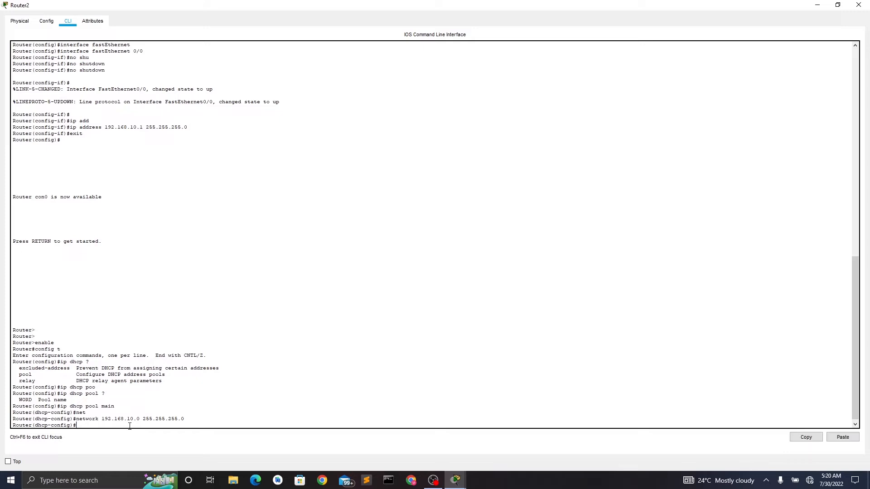
Step: Set the pool's default-router to 192.168.10.1, exit DHCP configuration mode and return to the network topology
type("de")
key("Tab")
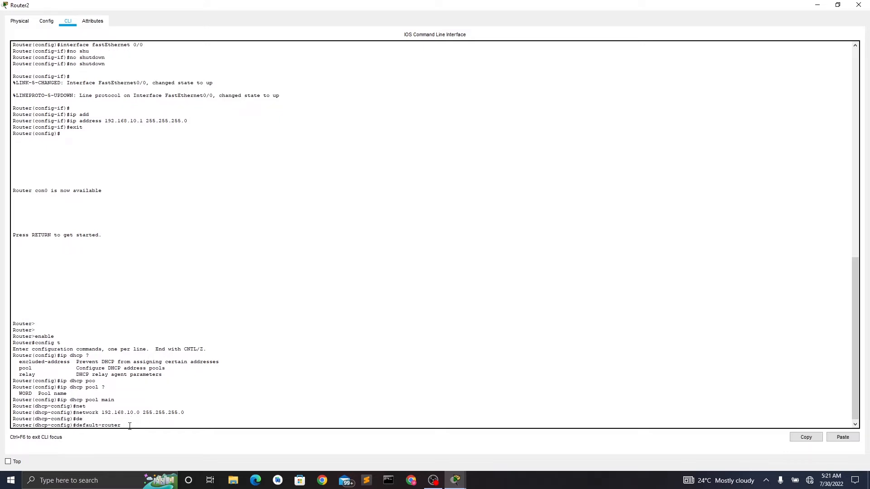
type("192.168.10.1")
key("Return")
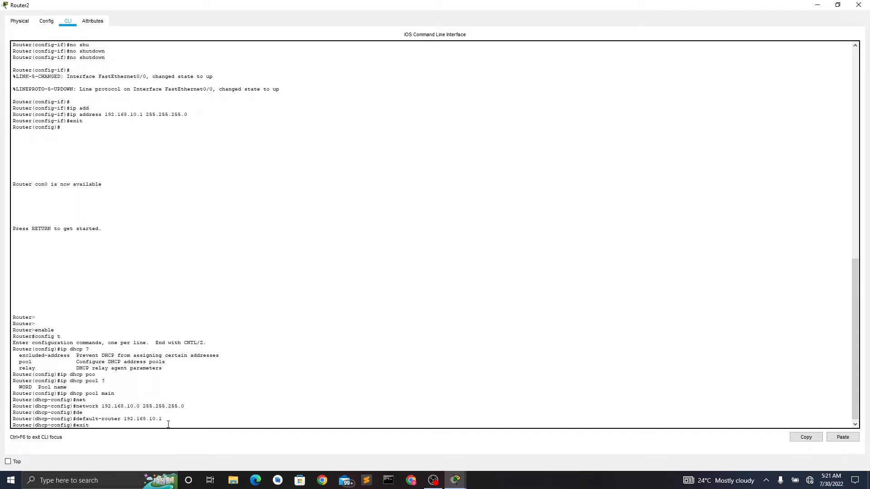
key("Return")
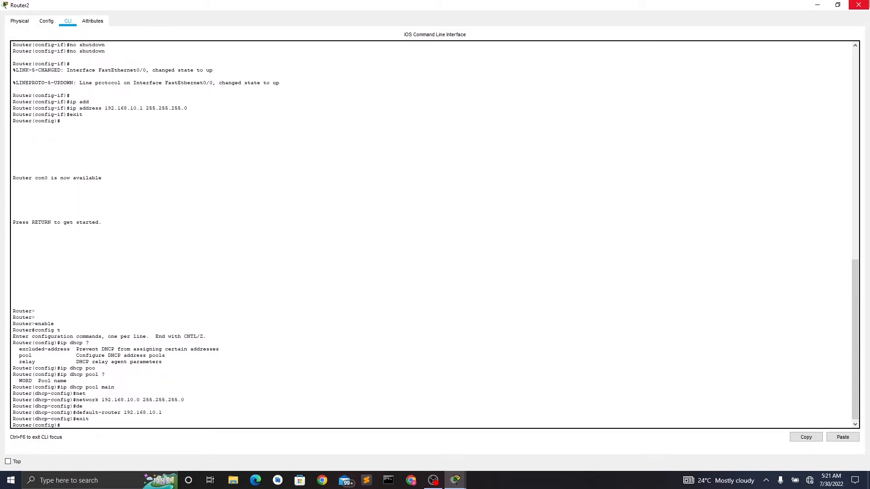
left_click(818, 5)
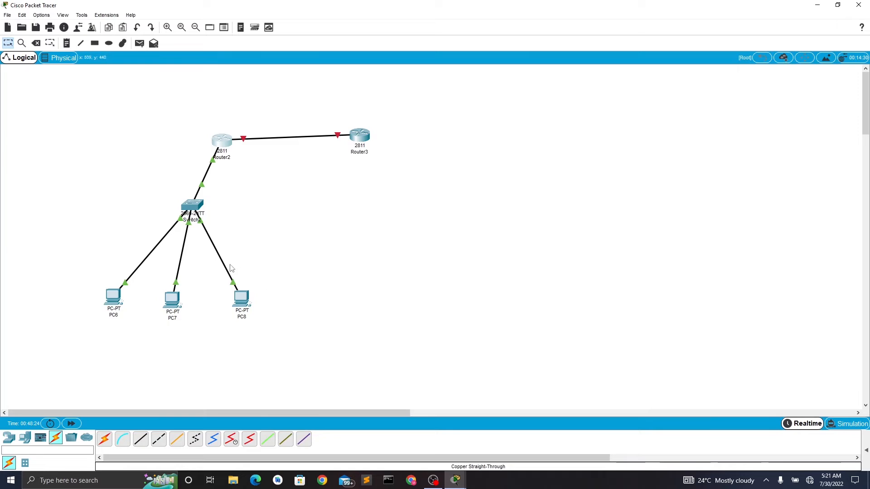
Step: Switch PC7's IPv4 configuration to DHCP and close its window
left_click(177, 302)
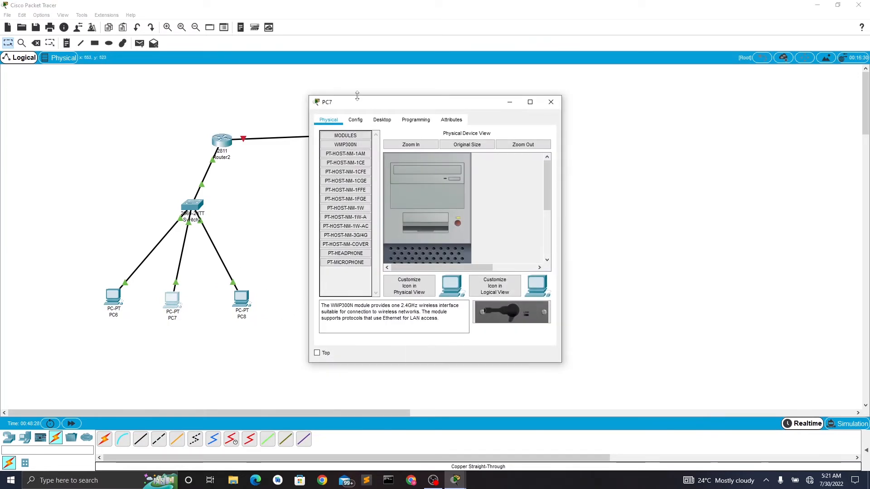
left_click(382, 122)
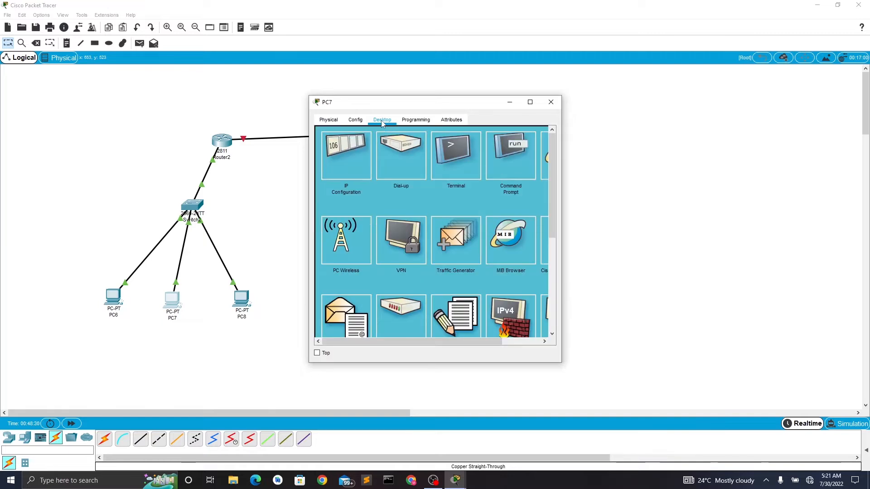
left_click(353, 163)
left_click(419, 186)
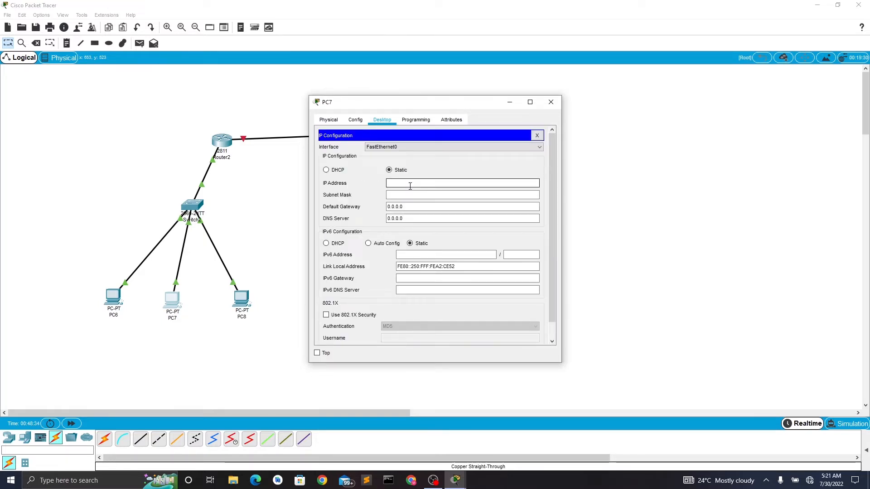
left_click(327, 170)
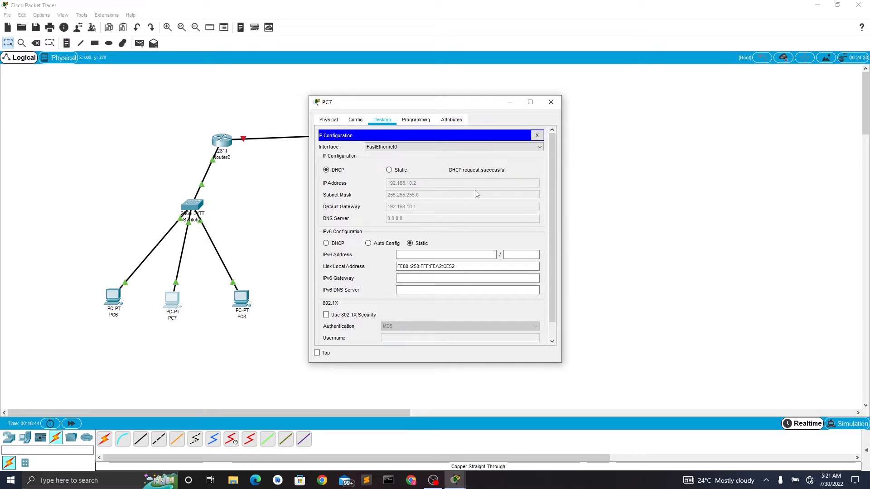
left_click(552, 102)
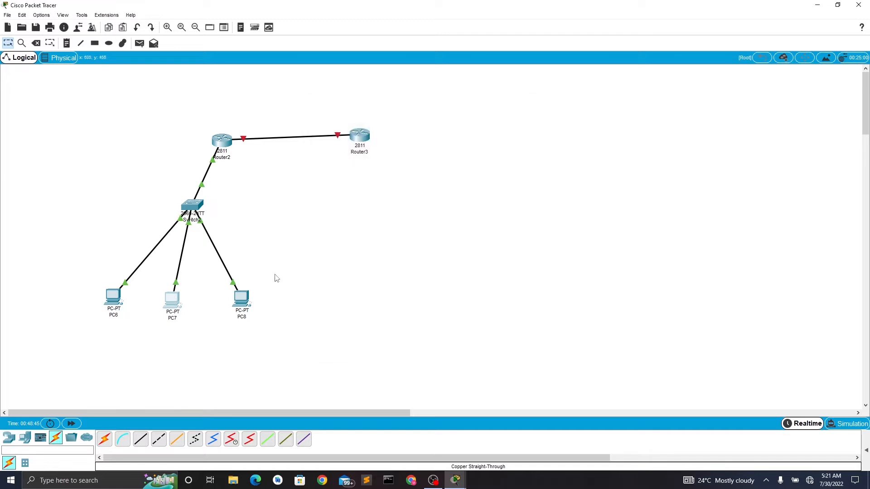
Step: Switch PC8's IPv4 configuration to DHCP and close its window
left_click(245, 302)
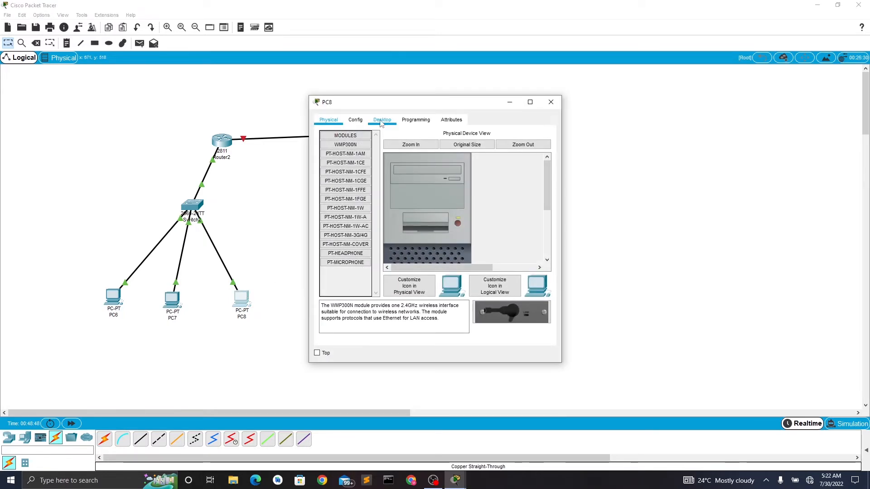
left_click(381, 120)
left_click(351, 151)
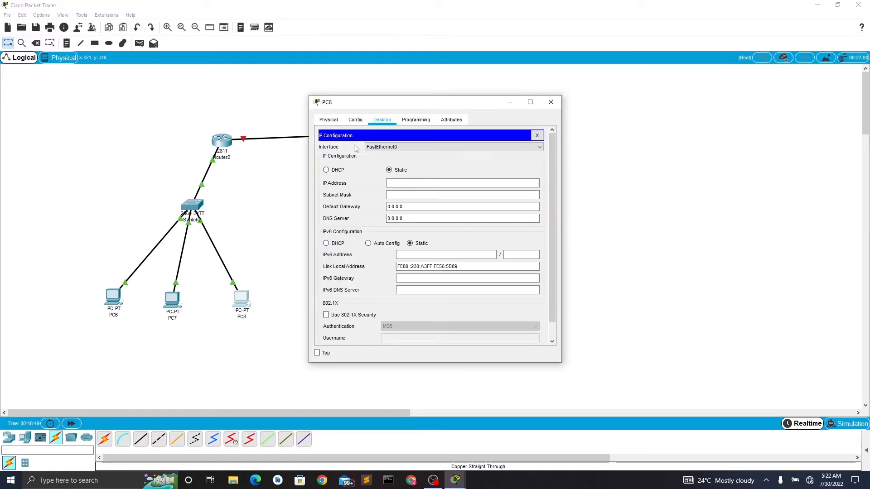
left_click(327, 172)
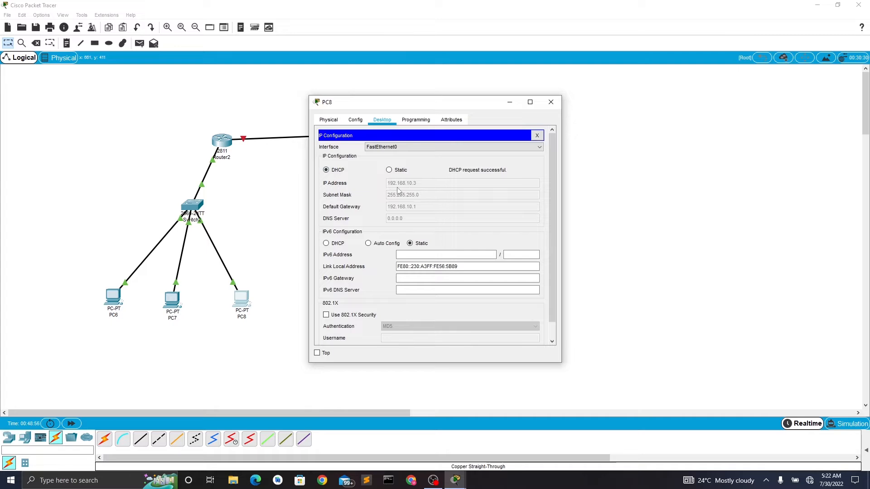
left_click(558, 102)
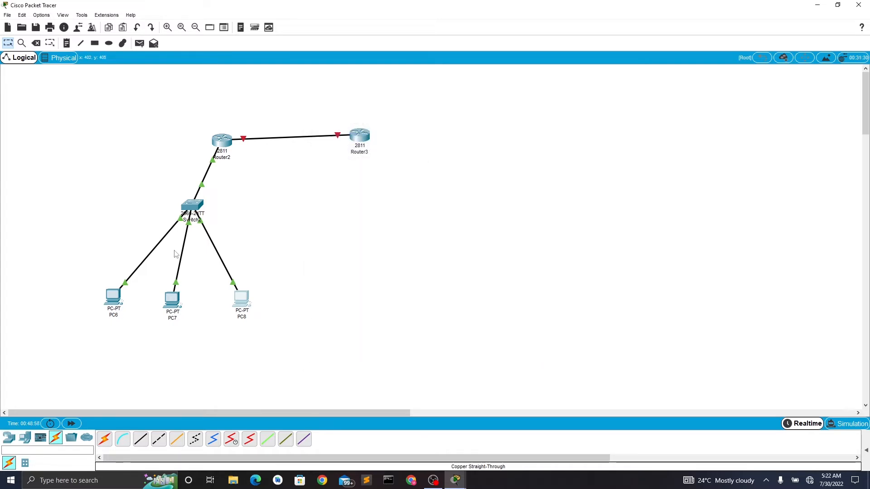
Step: Switch PC6's IPv4 configuration to DHCP and close its window
left_click(115, 293)
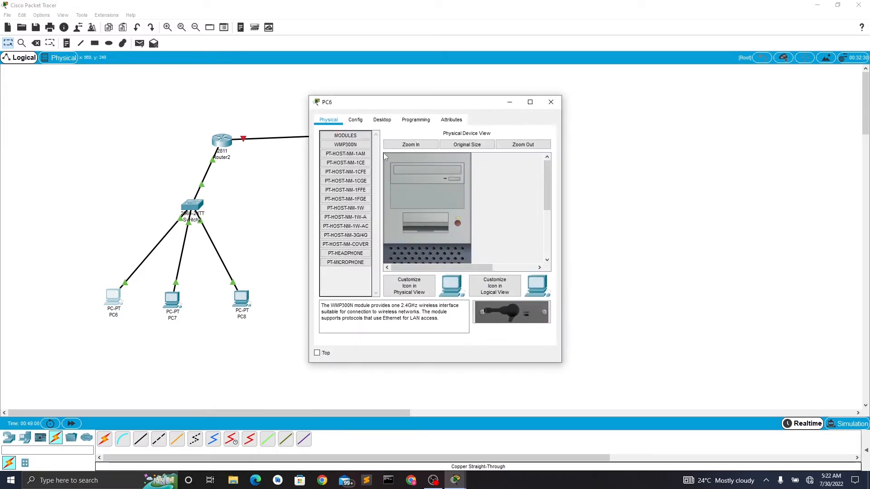
left_click(382, 120)
left_click(349, 144)
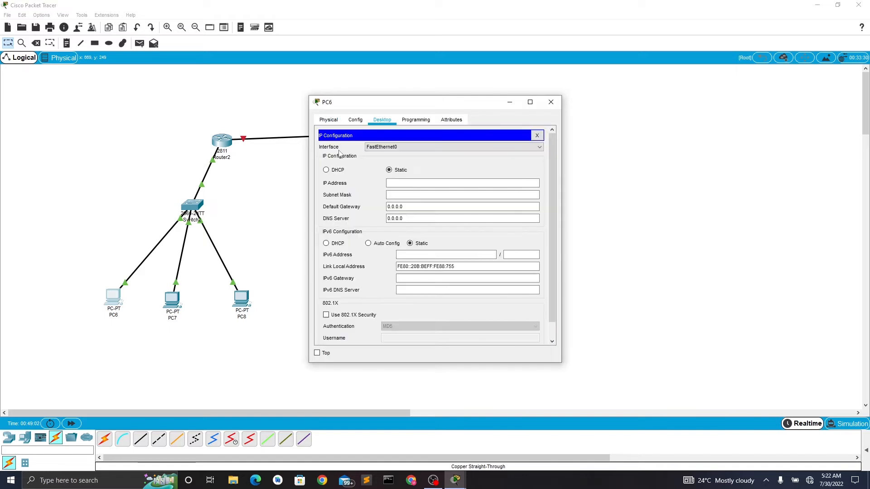
left_click(327, 170)
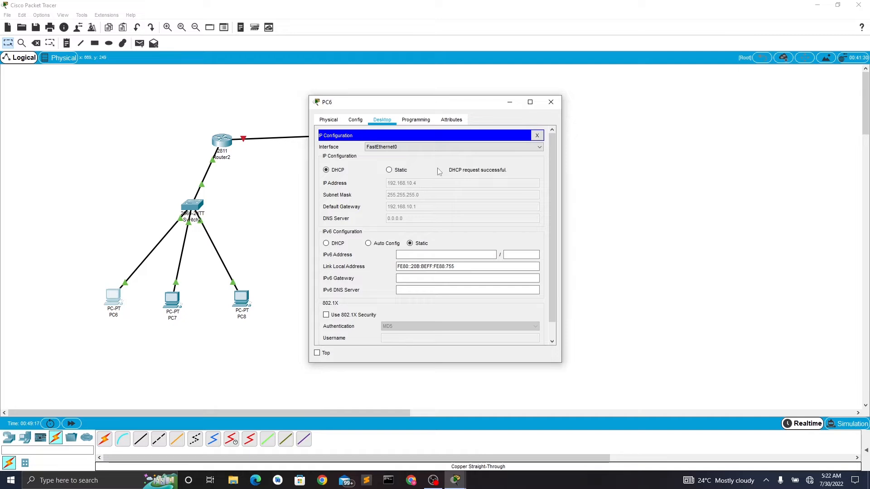
left_click(551, 102)
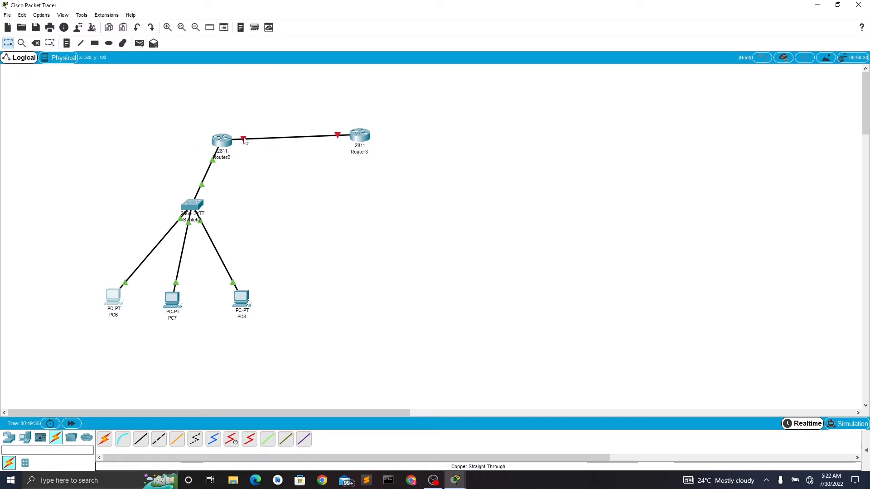
Step: Return to Router2's command line and enter configuration mode for its port to Router3 with interface fastEthernet 0/1
mouse_move(239, 140)
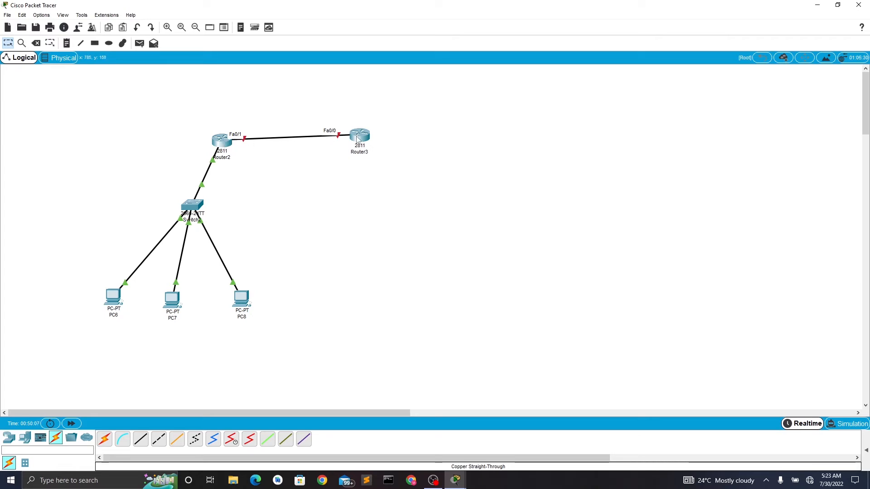
mouse_move(453, 486)
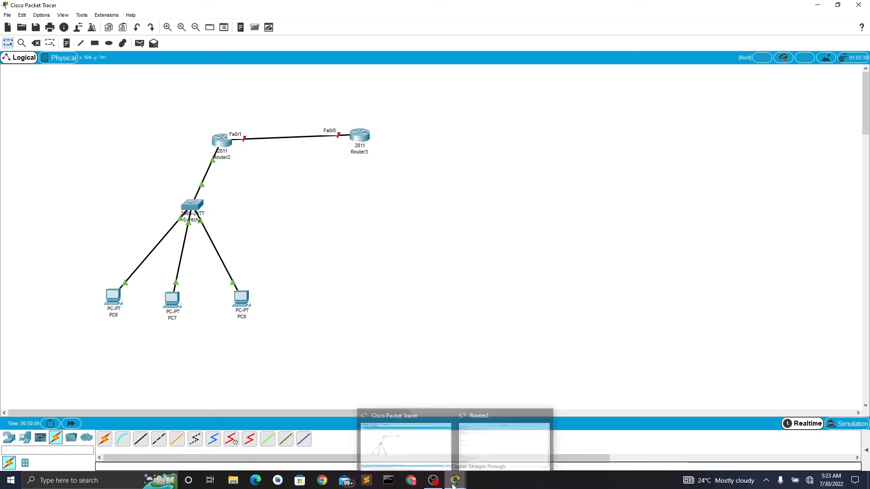
left_click(471, 460)
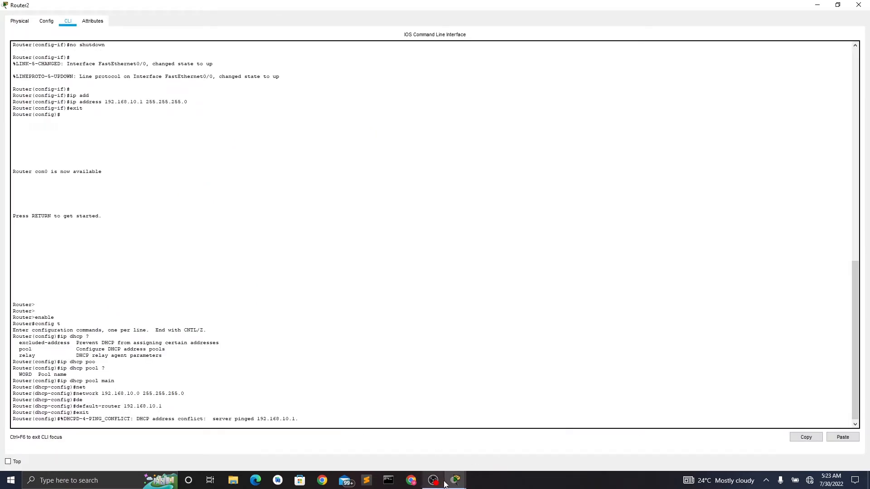
mouse_move(451, 483)
key("Return")
key("Return")
key("Return")
key("Return")
key("Return")
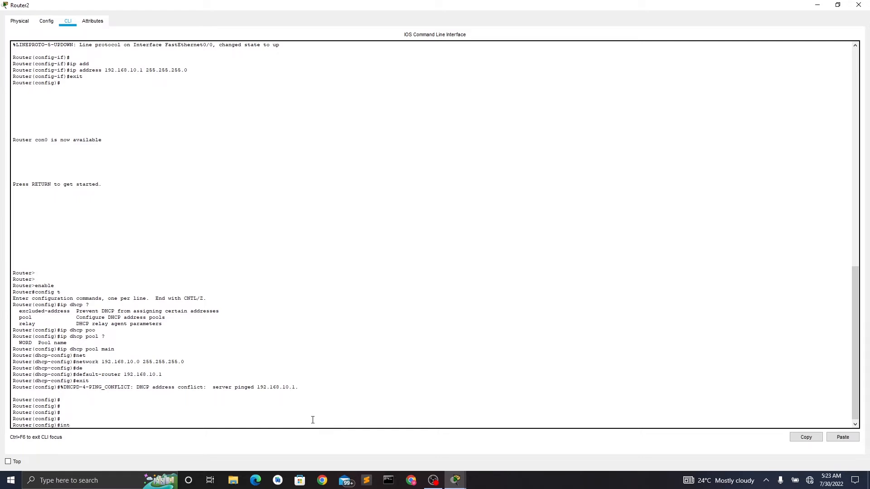
key("Tab")
key("Tab")
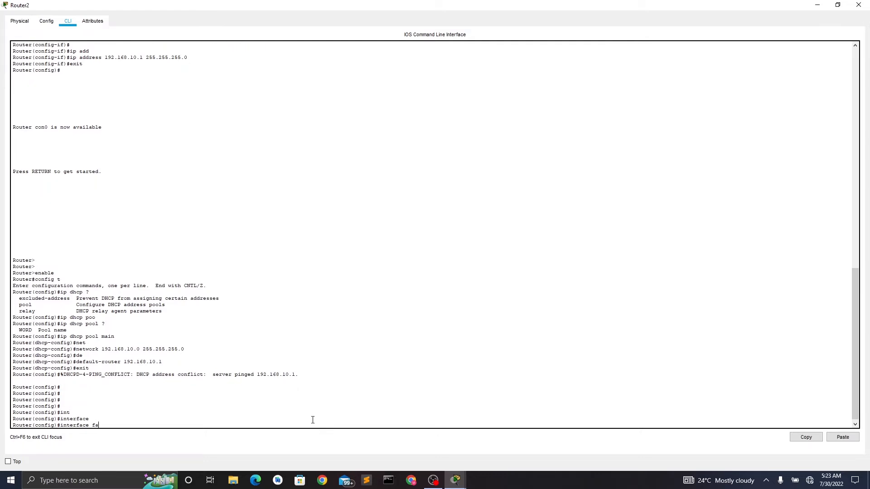
type("fa")
key("Tab")
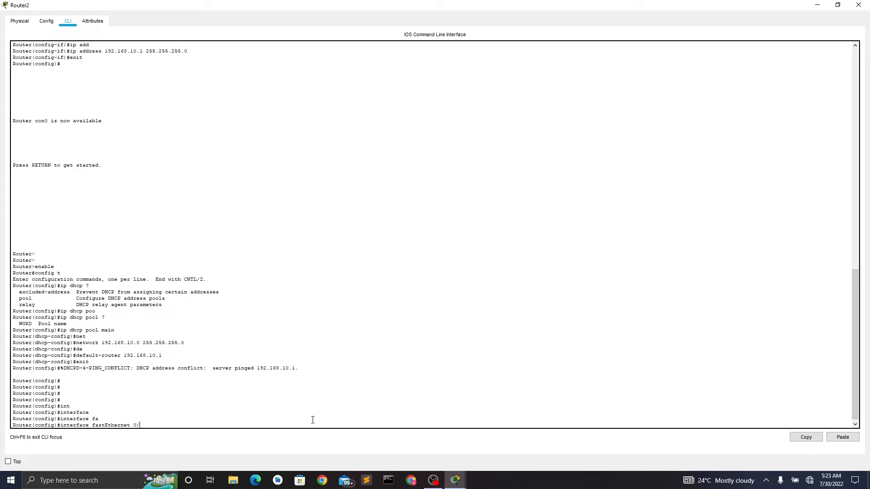
type("0/1")
key("Return")
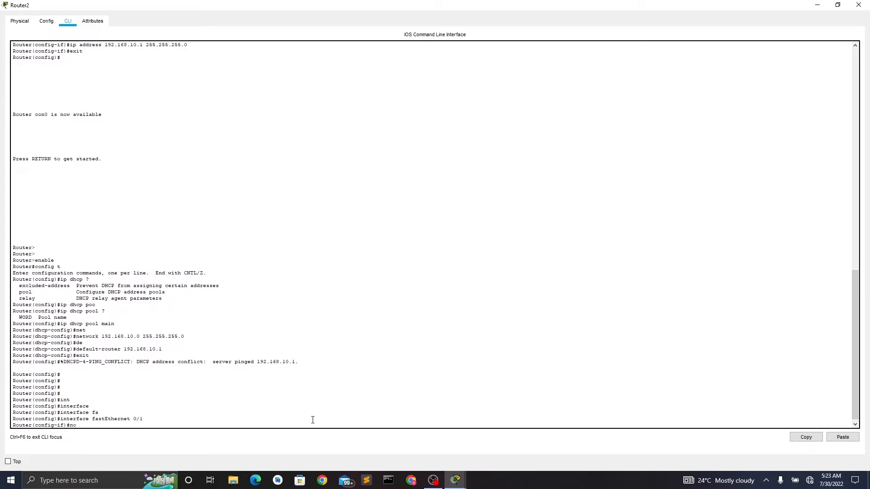
Step: Enable the FastEthernet 0/1 interface with no shut
key("Return")
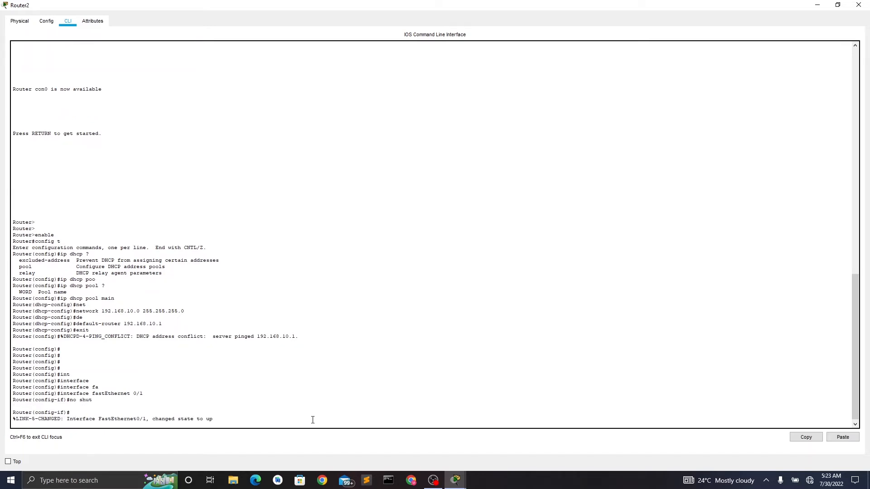
key("Return")
key("Return")
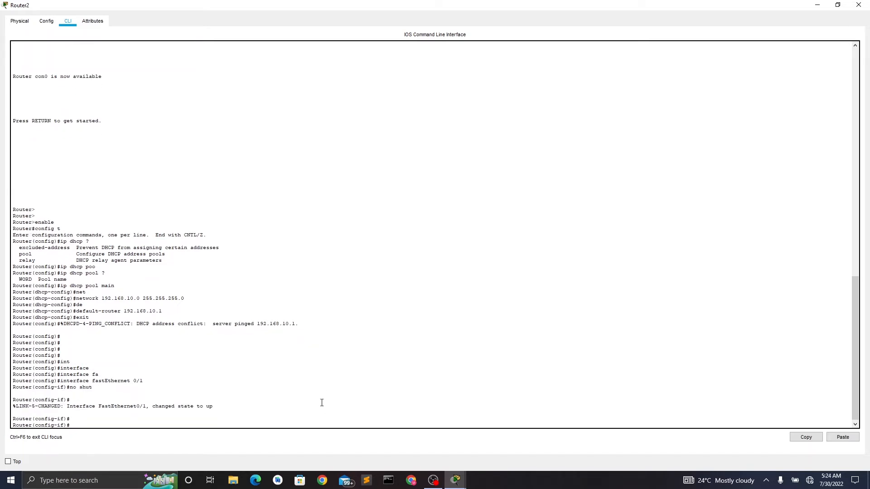
Step: Assign IP address 10.0.0.1 with mask 255.0.0.0 to Router2's FastEthernet 0/1 interface
left_click(818, 4)
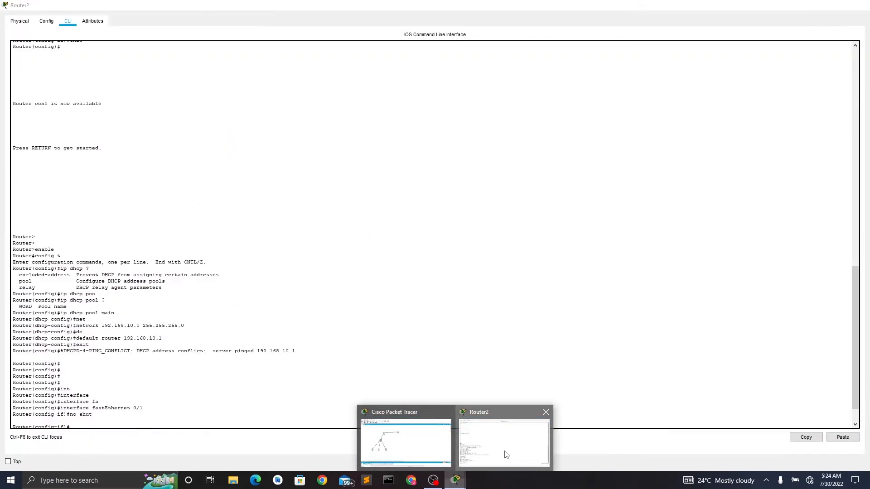
left_click(506, 455)
key("Return")
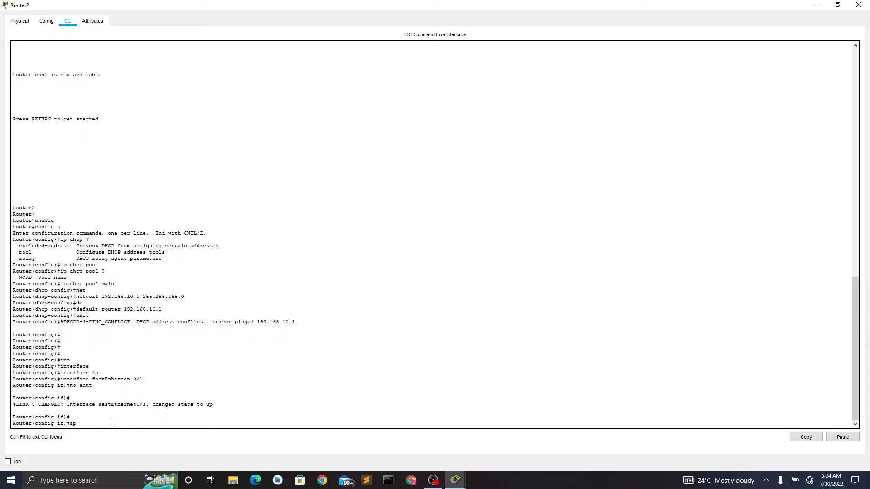
type("d")
key("Tab")
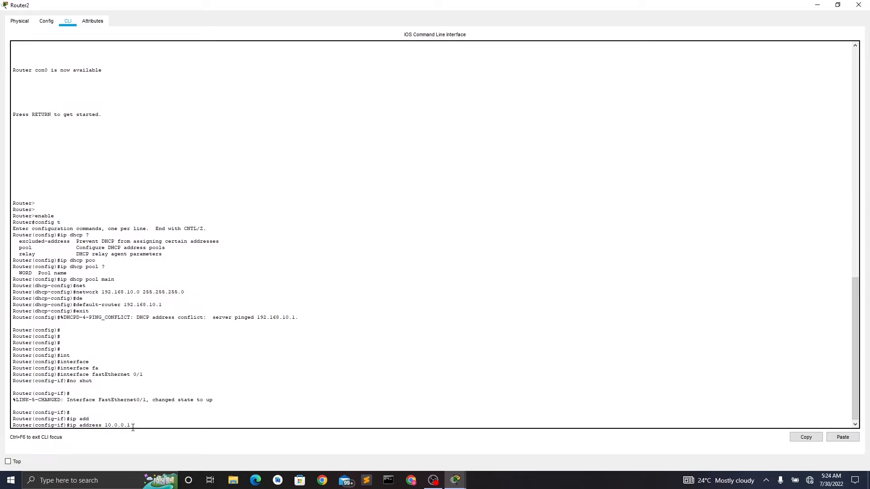
type("55")
type(".25")
type("0.0")
key("Return")
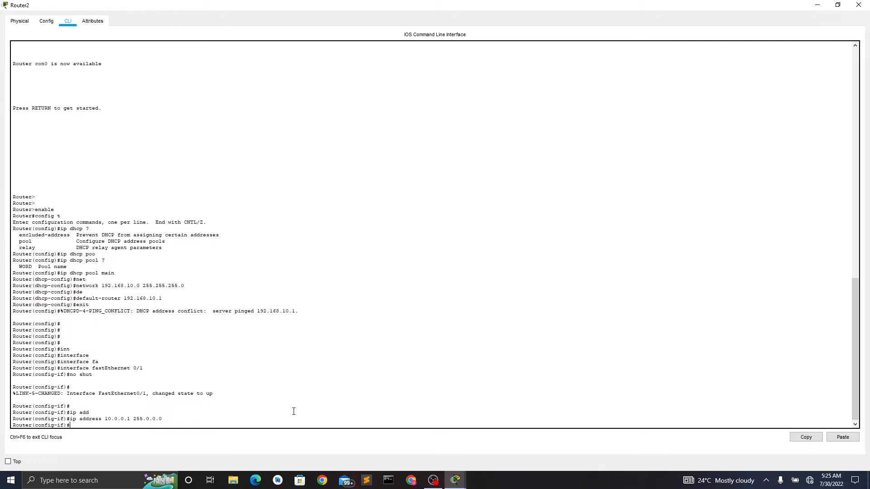
Step: Open Router3's command line in a maximized window and decline the initial configuration dialog
left_click(818, 5)
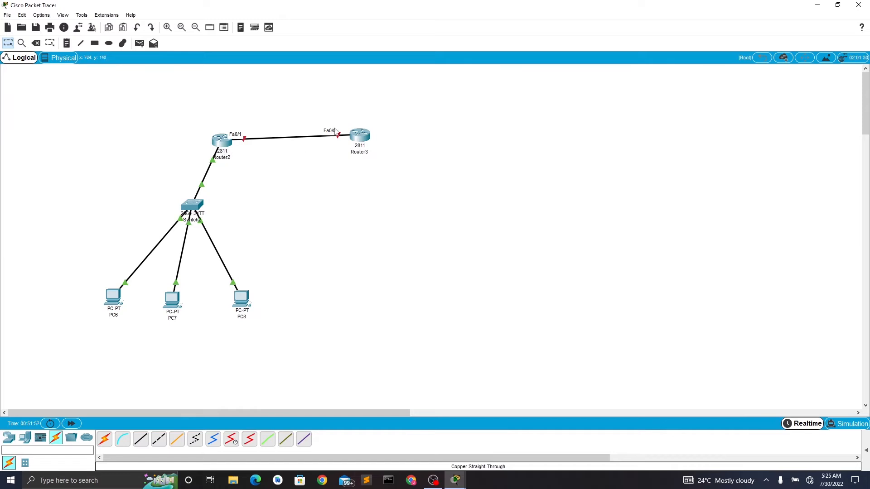
left_click(359, 140)
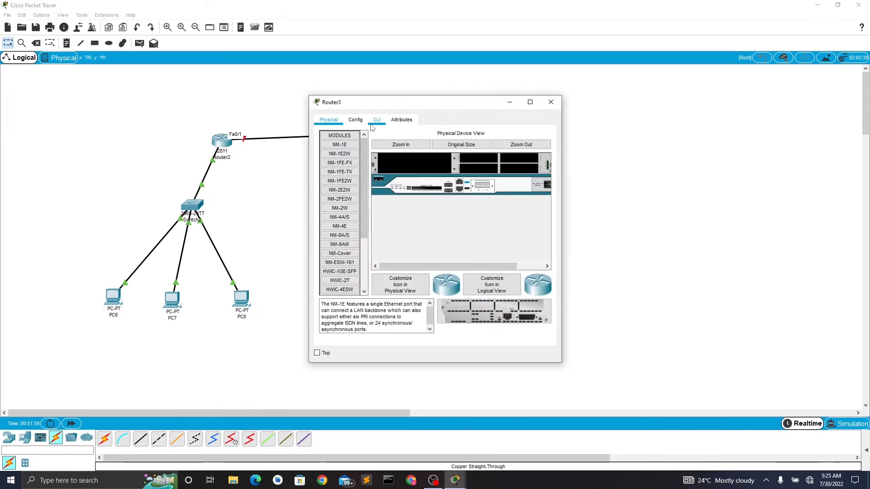
left_click(375, 120)
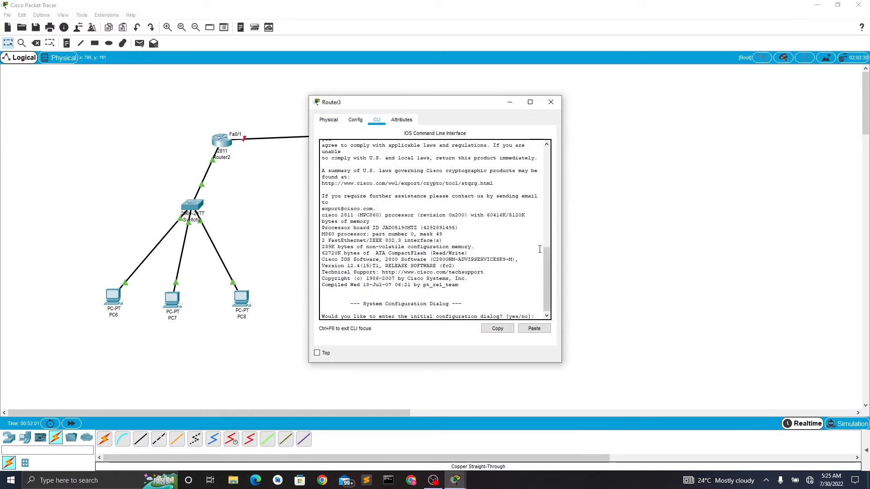
left_click(530, 102)
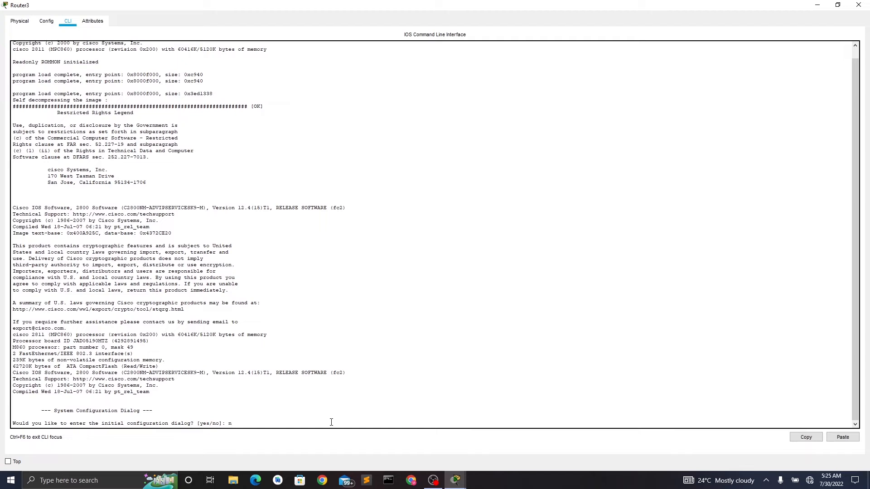
key("Return")
key("Return")
key("Return")
key("Return")
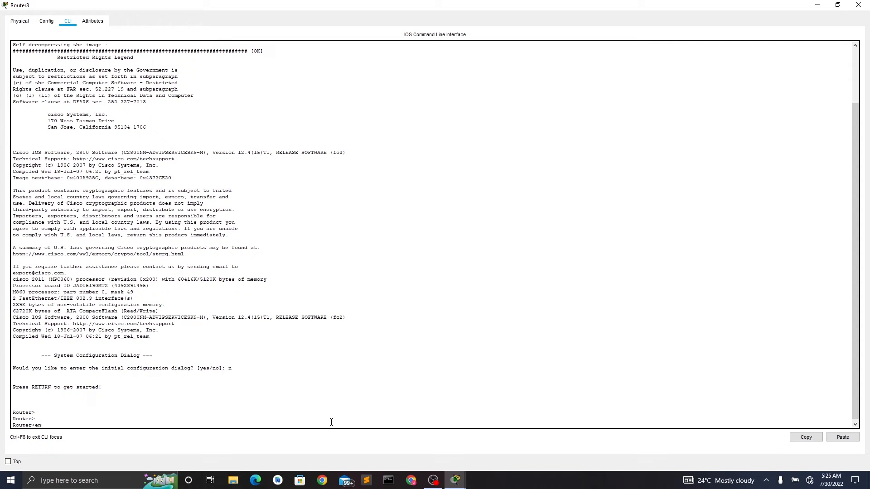
Step: Enter privileged mode on Router3 with enable and global configuration mode with config t
type("en abl")
key("BackSpace")
key("BackSpace")
type("able")
key("Return")
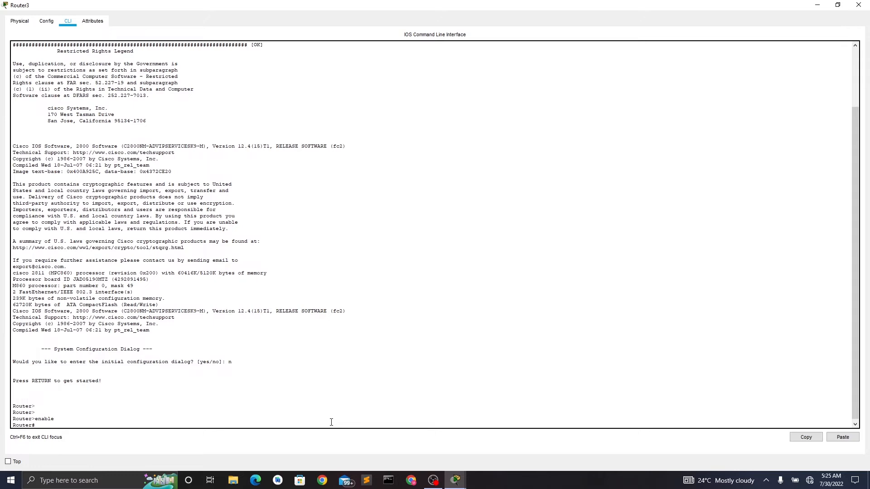
type("config t")
key("Return")
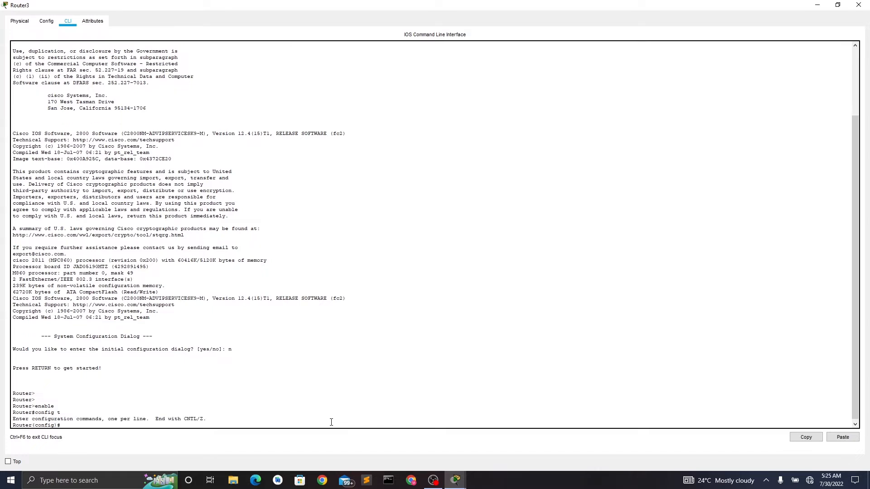
key("Return")
key("Return")
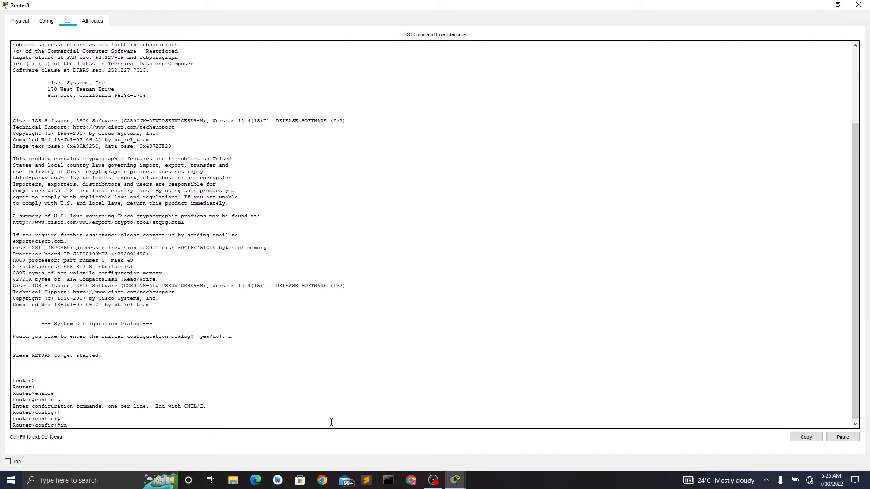
Step: Select Router3's interface fa 0/0 and assign it IP address 10.0.0.2 with mask 255.0.0.0
type("int fa 0/0")
key("Return")
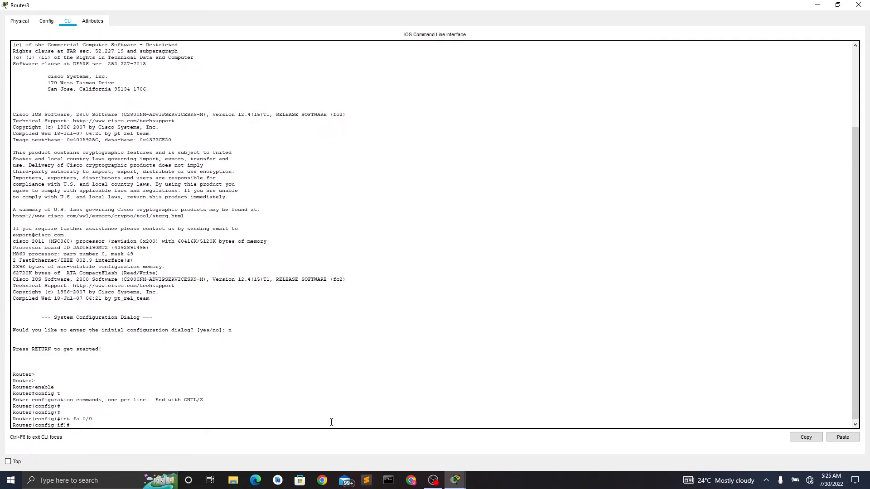
type("ip ad")
key("Tab")
key("Tab")
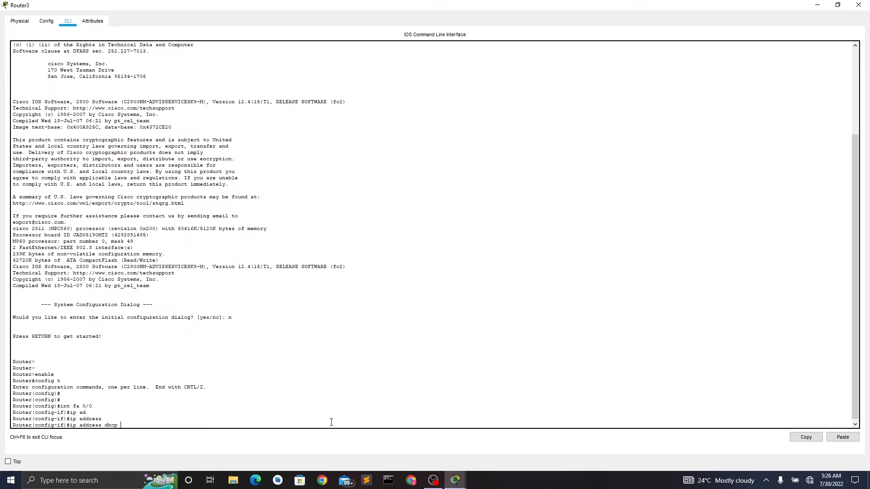
key("BackSpace")
type("10.0.0.2 255")
type(".0.0.0")
key("Return")
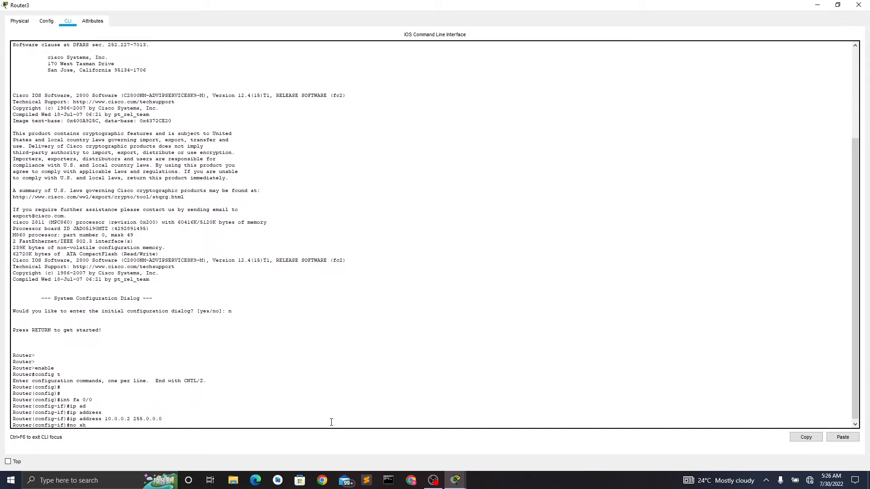
Step: Enable Router3's FastEthernet 0/0 interface with no shut and return to the network topology
key("Return")
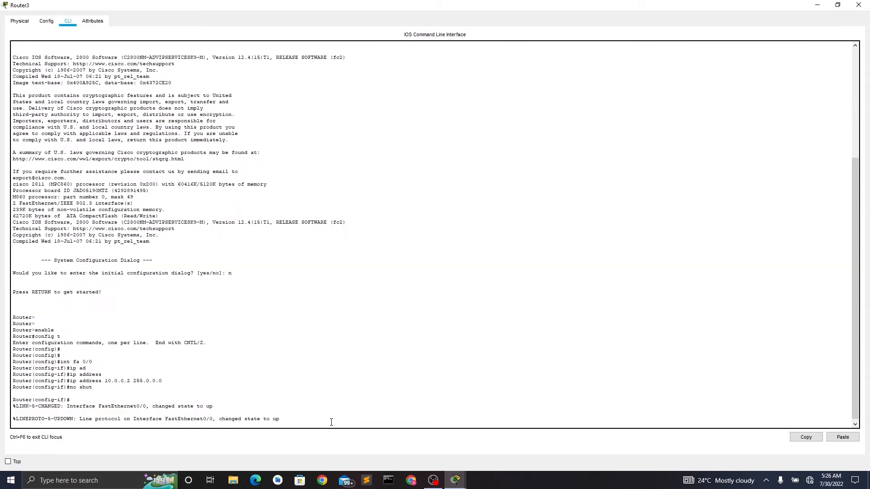
key("Return")
key("Return")
key("Return")
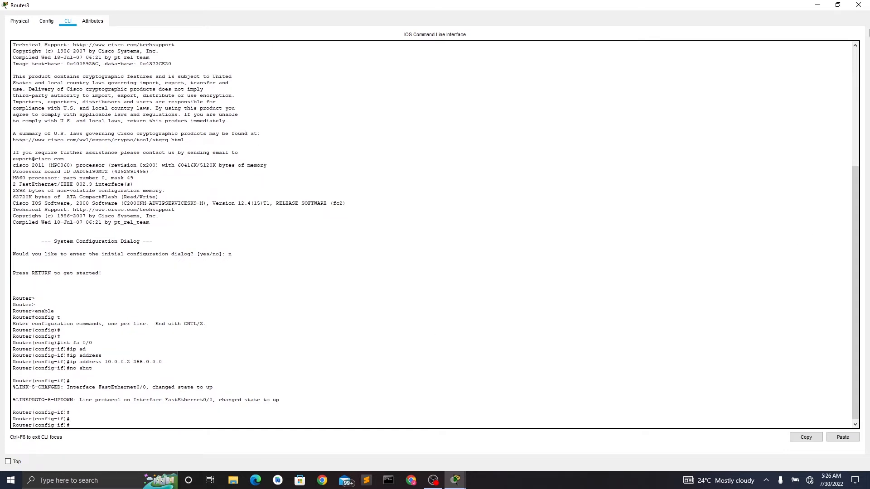
left_click(817, 5)
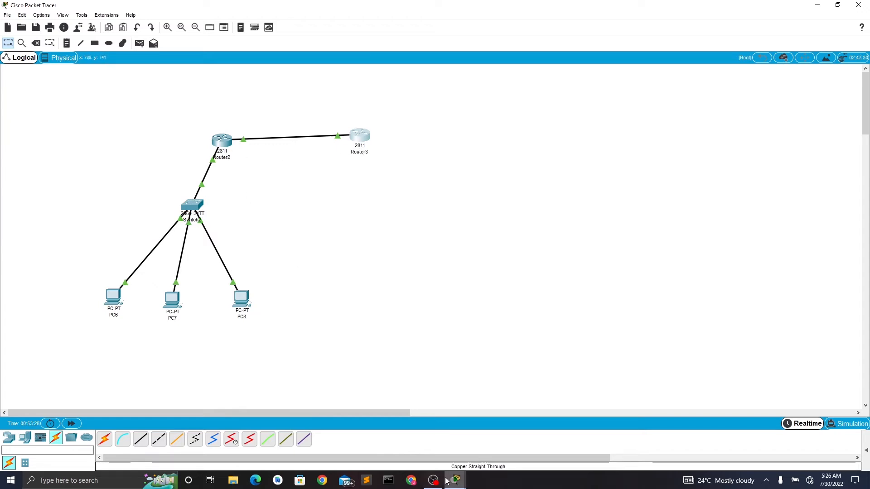
Step: Reopen Router3's command line and leave configuration mode for the privileged prompt
mouse_move(455, 481)
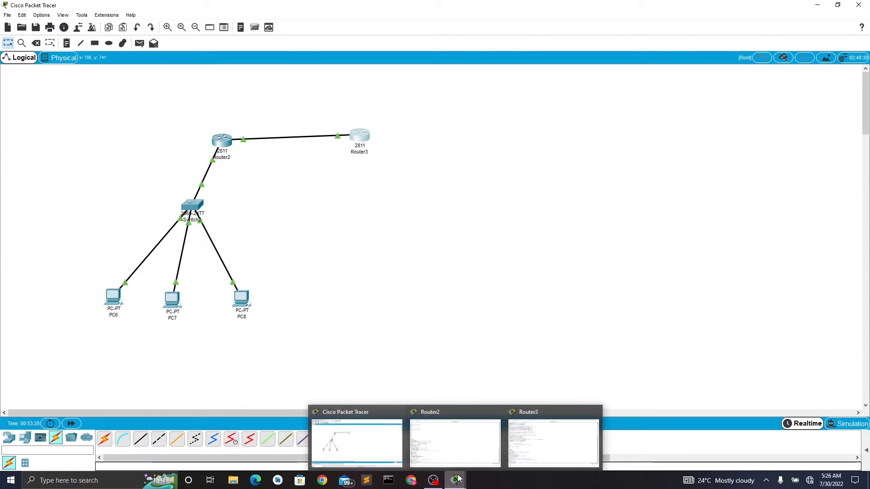
left_click(551, 442)
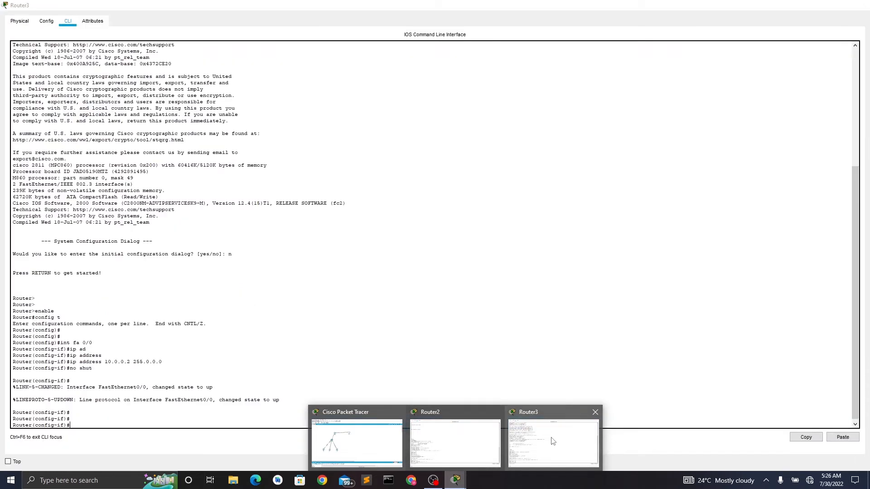
left_click(150, 418)
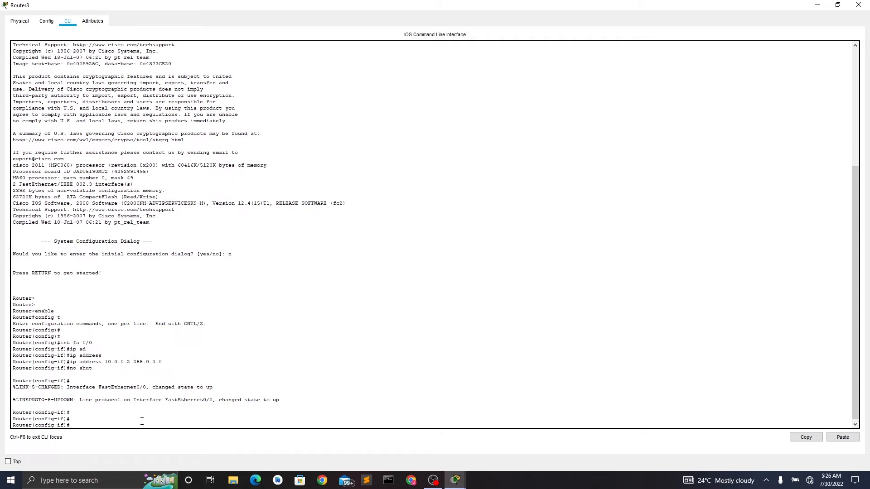
key("ctrl+z")
key("Return")
key("Return")
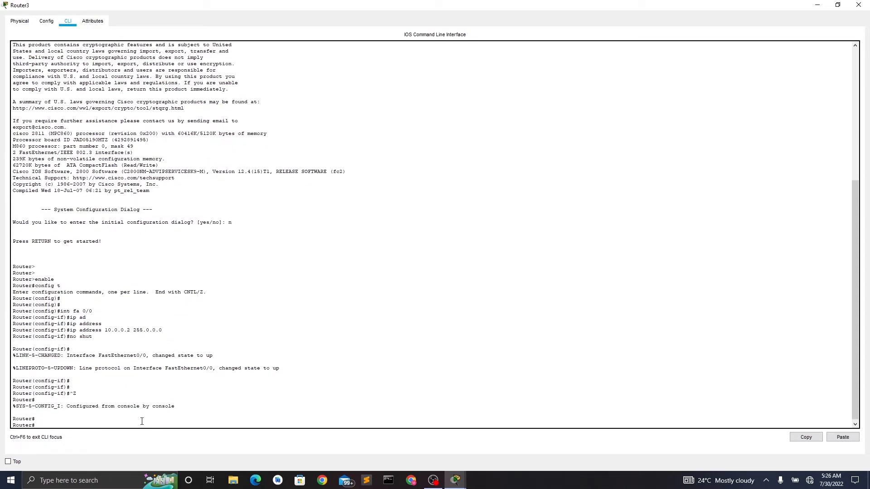
Step: Ping Router2's link address 10.0.0.1 twice from Router3, and return to the topology
type("p")
type("ing 192")
key("BackSpace")
key("BackSpace")
key("BackSpace")
key("BackSpace")
key("BackSpace")
type("0.0.0.1")
key("Return")
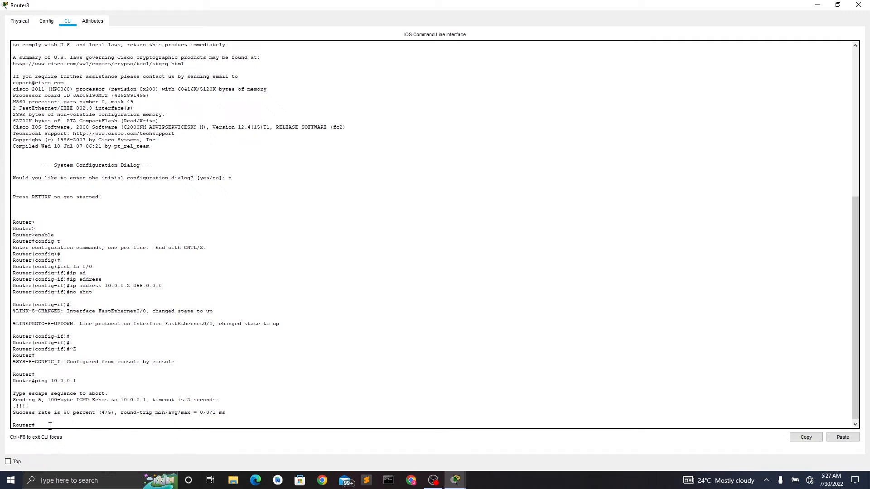
key("Up")
key("Return")
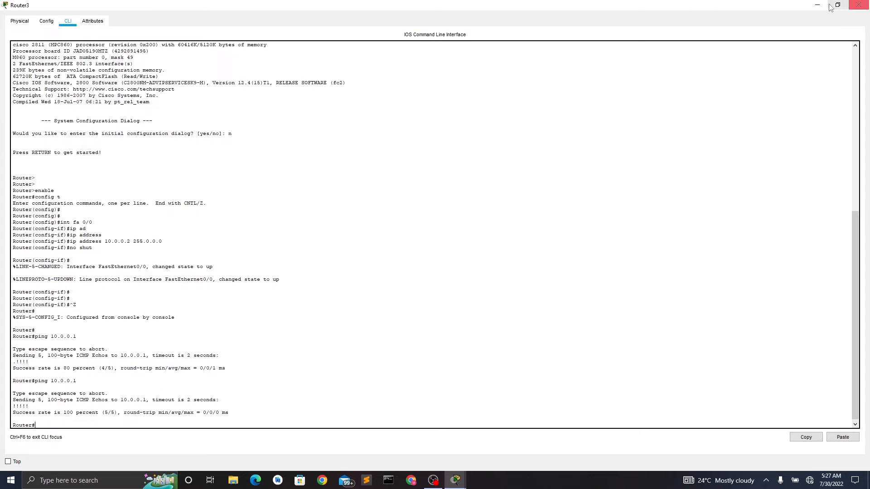
left_click(858, 4)
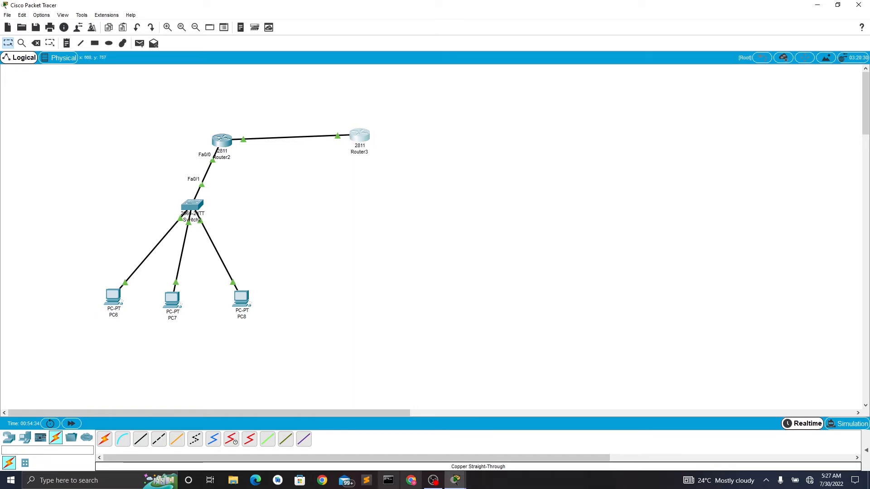
Step: Ping Router2's LAN address 192.168.10.1 from Router3's command line, and minimize the window
mouse_move(450, 483)
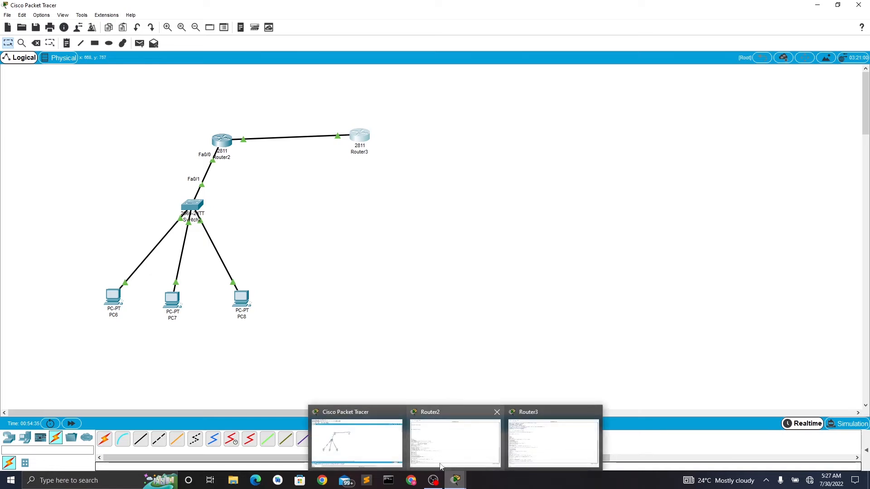
left_click(539, 452)
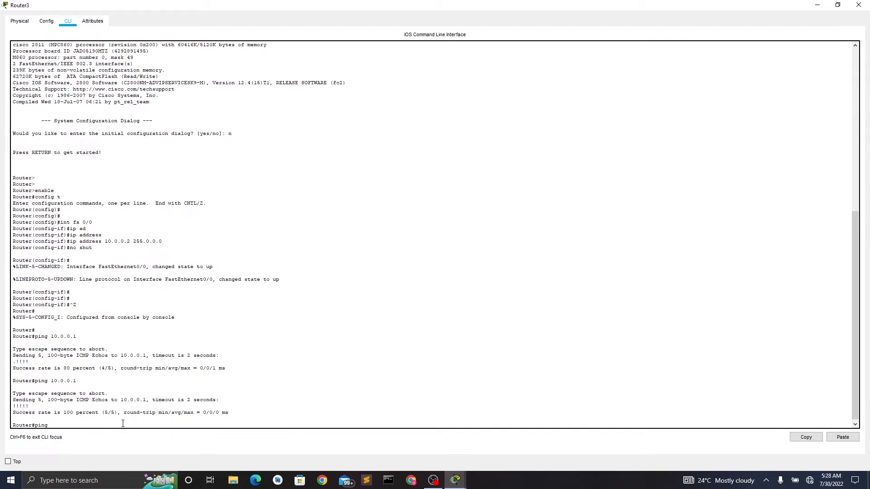
type("2")
type(".168.10.1")
key("Return")
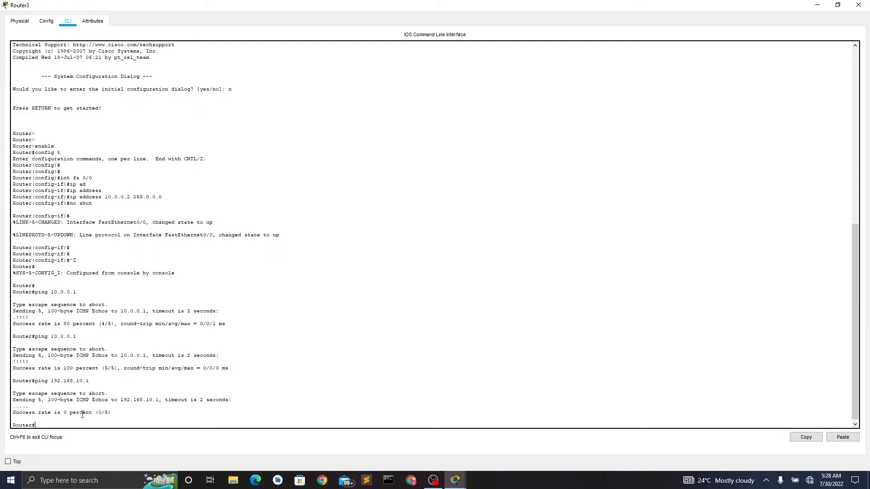
left_click(818, 5)
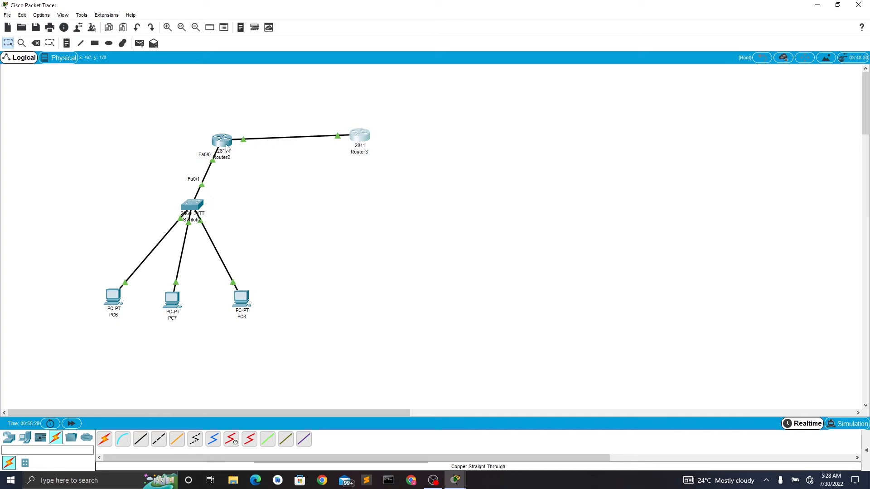
Step: Return to Router2's command line and exit interface configuration mode to global configuration mode
mouse_move(224, 146)
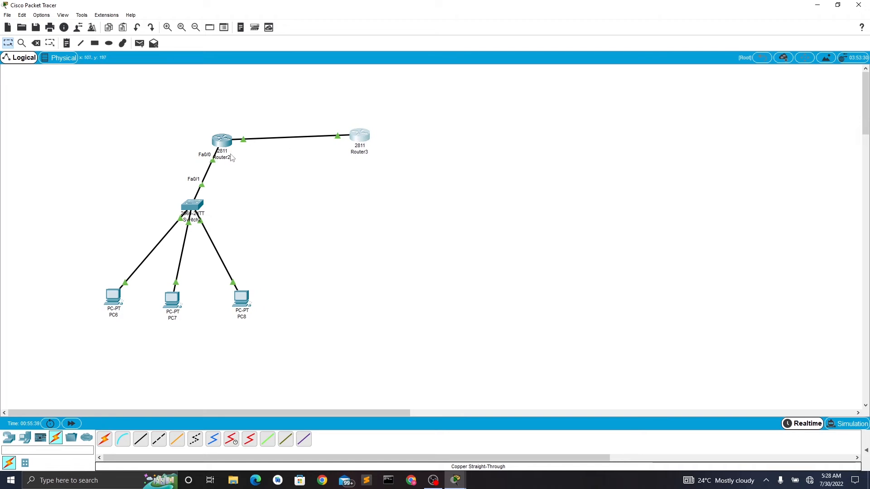
left_click_drag(232, 145, 234, 143)
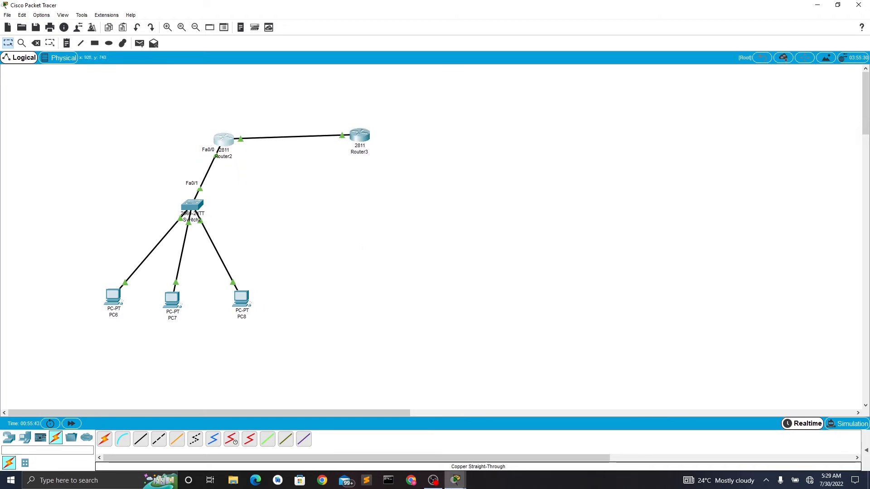
mouse_move(463, 485)
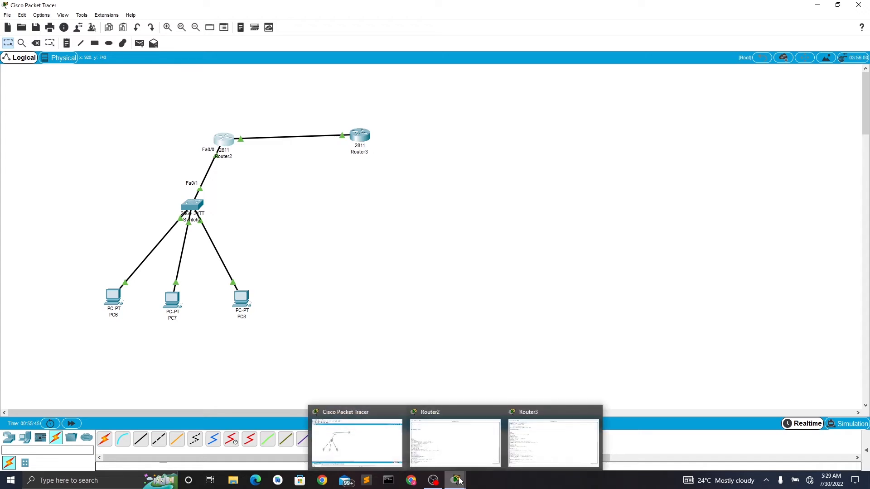
left_click(450, 454)
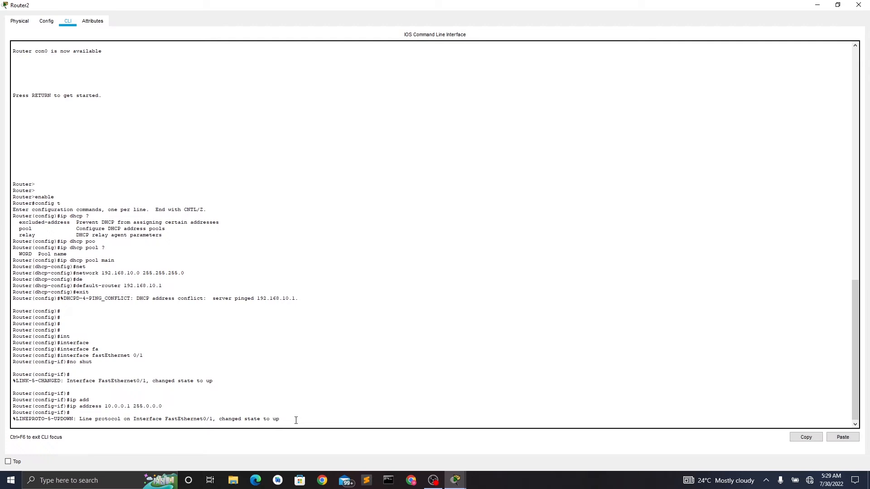
key("Return")
key("Return")
key("Return")
key("Return")
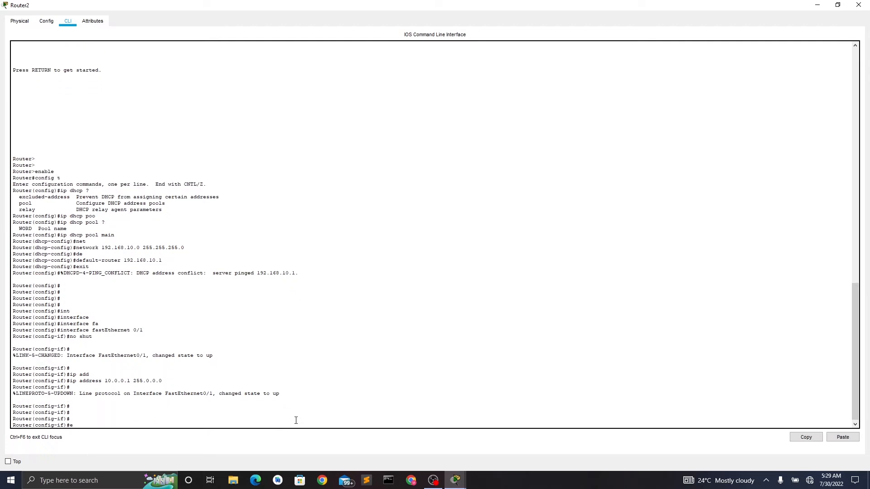
type("exit")
key("Return")
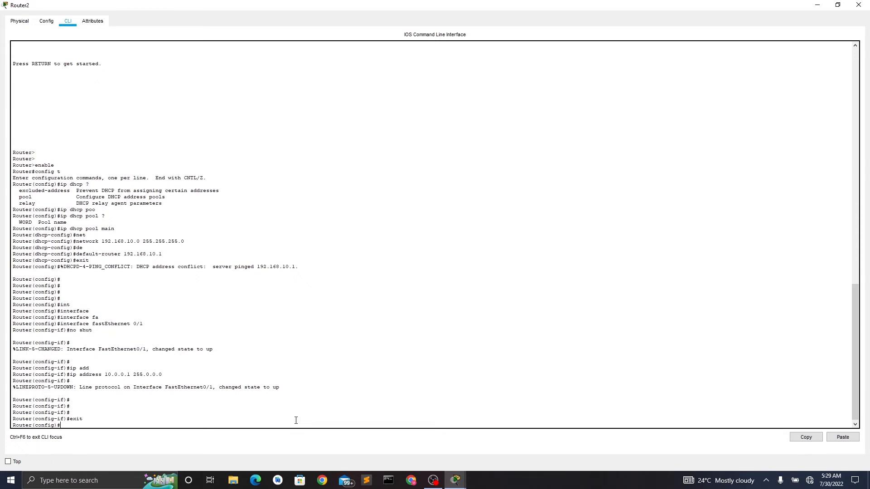
key("Return")
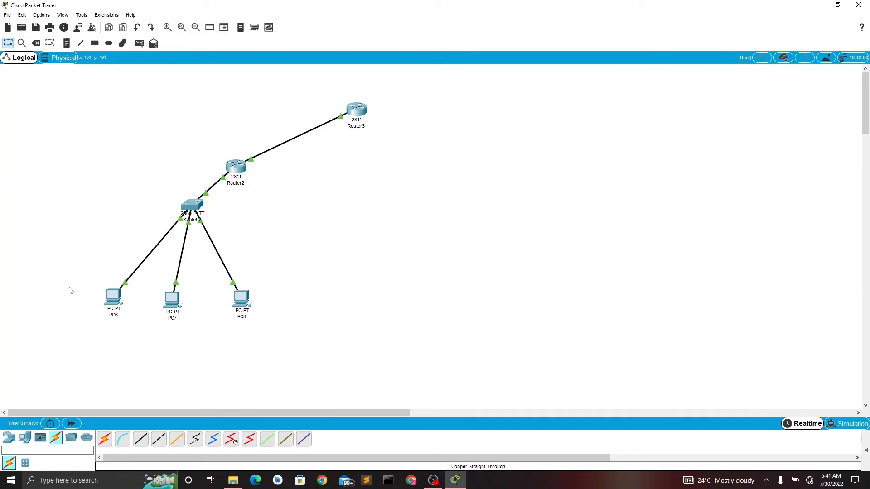
left_click_drag(64, 282, 392, 342)
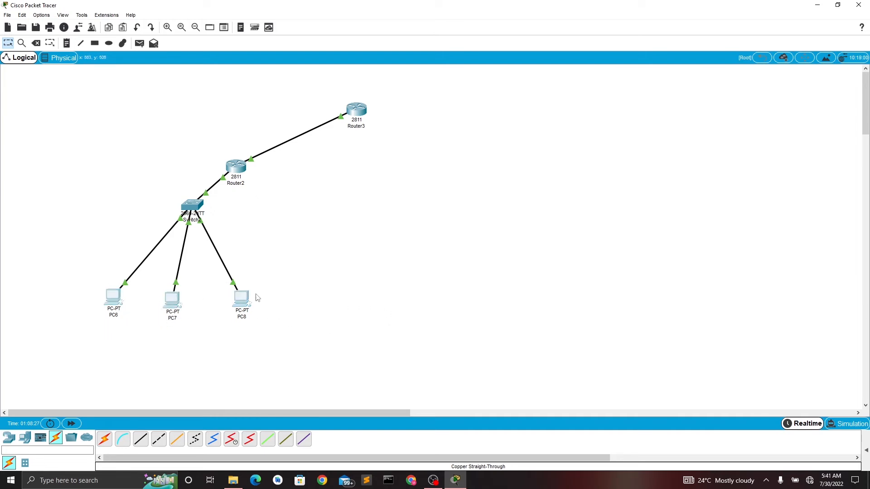
left_click(131, 256)
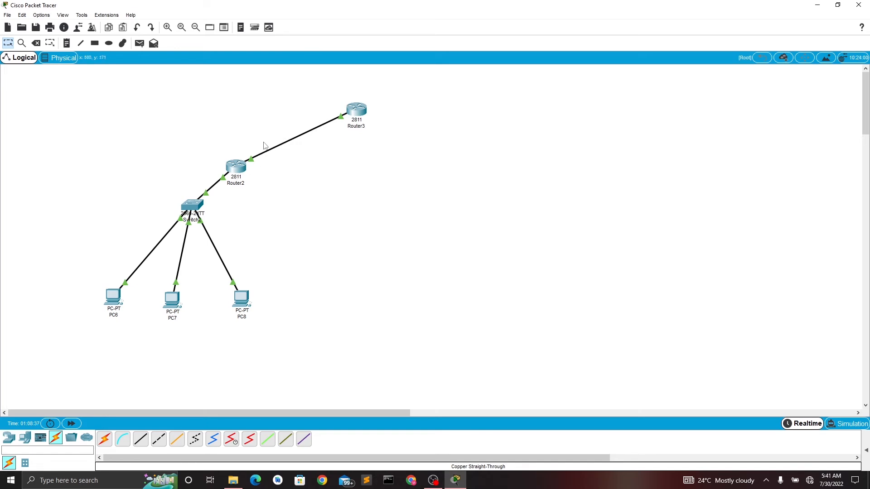
Step: Reopen Router2's command line, erase the unfinished ip route command at the configuration prompt, and maximize the window
left_click(242, 169)
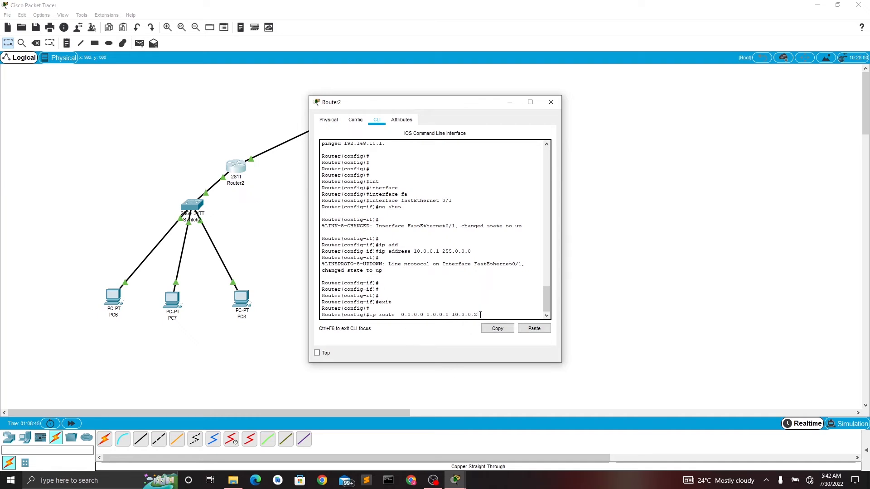
key("BackSpace")
key("BackSpace")
key("BackSpace")
key("BackSpace")
key("BackSpace")
key("BackSpace")
key("BackSpace")
key("BackSpace")
key("BackSpace")
key("BackSpace")
key("BackSpace")
key("BackSpace")
key("BackSpace")
key("BackSpace")
key("BackSpace")
key("BackSpace")
key("BackSpace")
key("BackSpace")
key("BackSpace")
key("BackSpace")
left_click(531, 102)
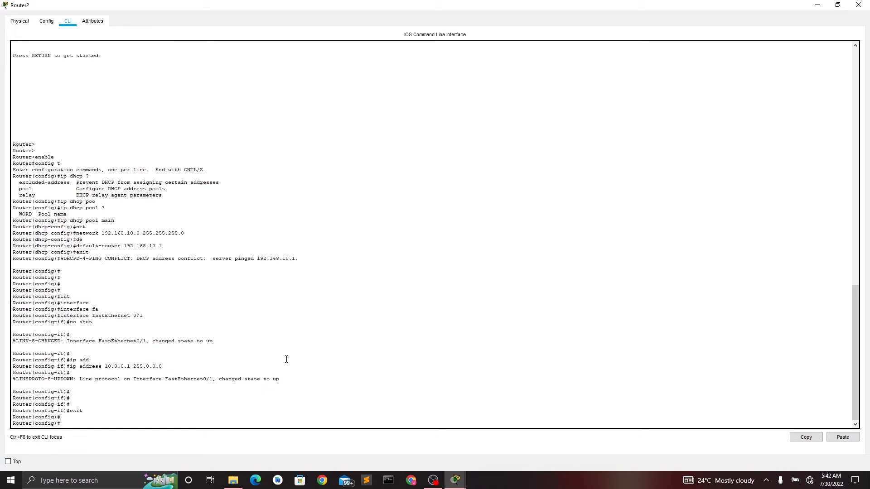
Step: Add a default route on Router2 with ip route 0.0.0.0 0.0.0.0 10.0.0.2, and minimize the window
type("ip route 0.0.0.0 0.0.0.0 1")
type("0.0.0.2")
left_click_drag(89, 424, 112, 422)
left_click(117, 412)
left_click_drag(114, 423, 137, 424)
left_click(125, 403)
key("Return")
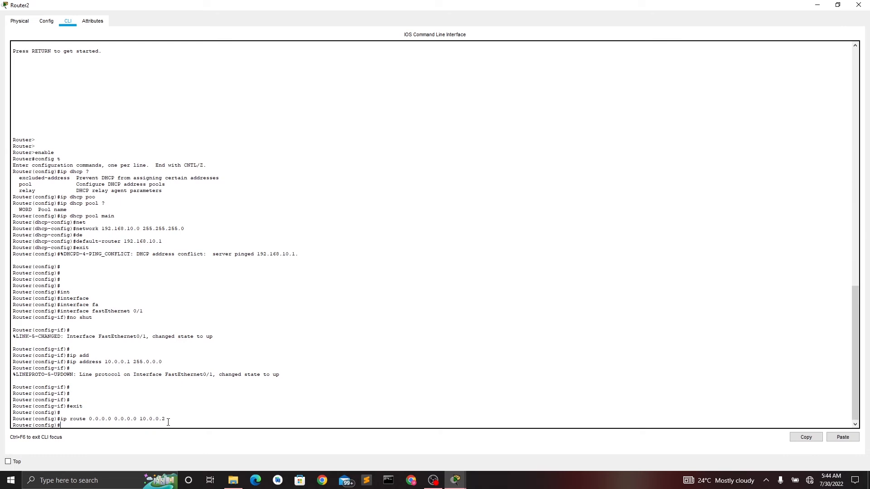
left_click(818, 5)
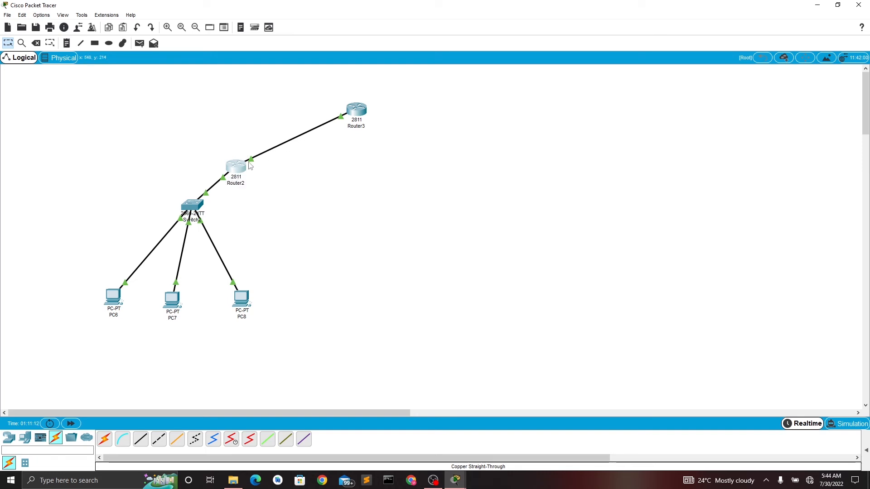
Step: Examine the ports of the link between the routers, Router2's interface addresses, and the route entered in Router2's command line
mouse_move(250, 165)
mouse_move(348, 115)
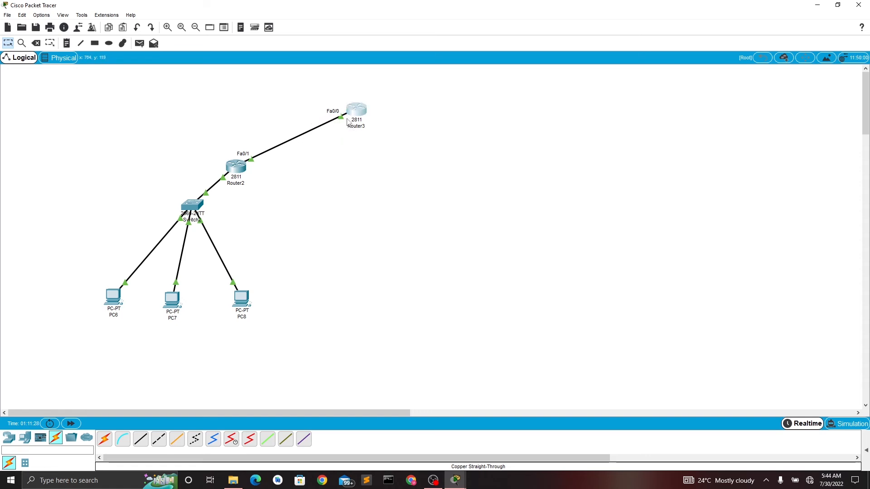
mouse_move(330, 134)
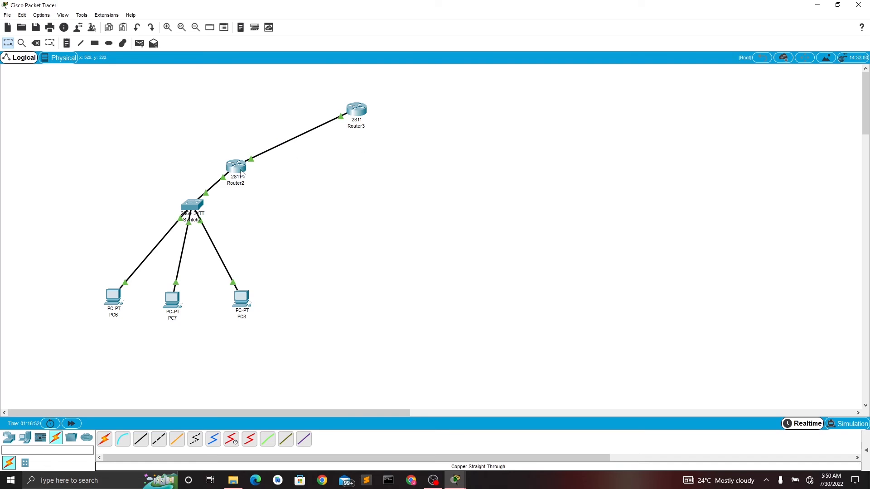
mouse_move(237, 175)
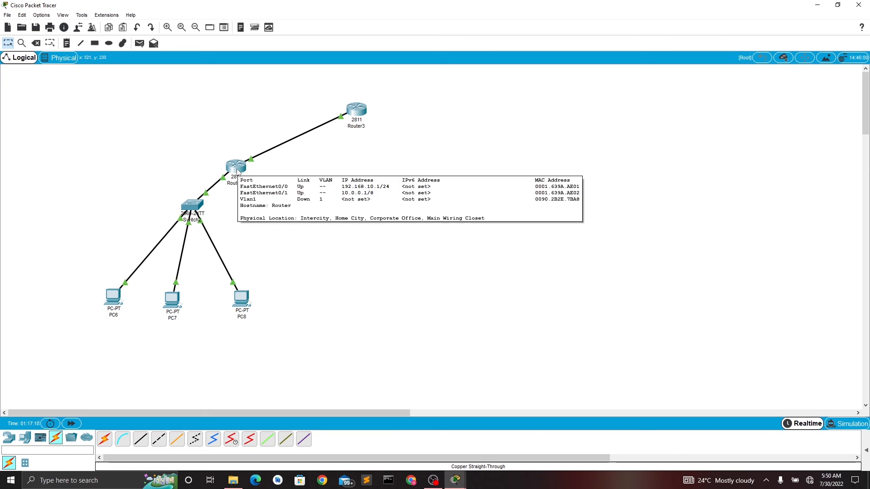
left_click(237, 173)
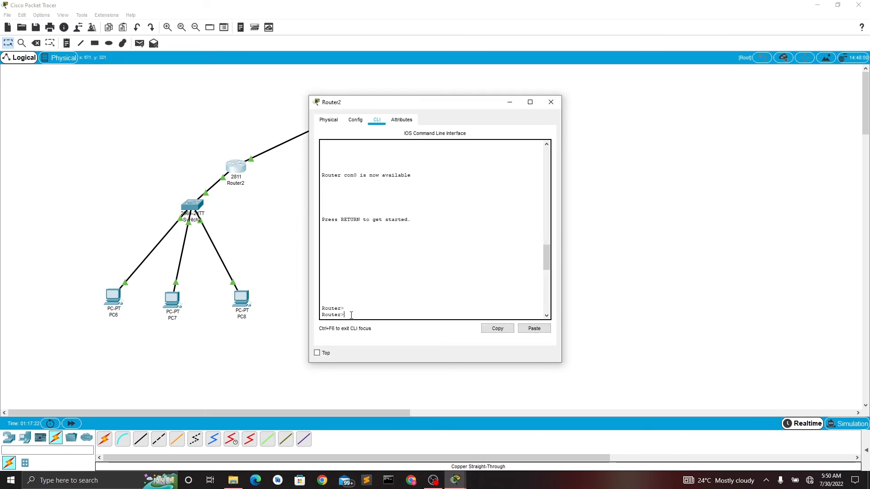
key("Return")
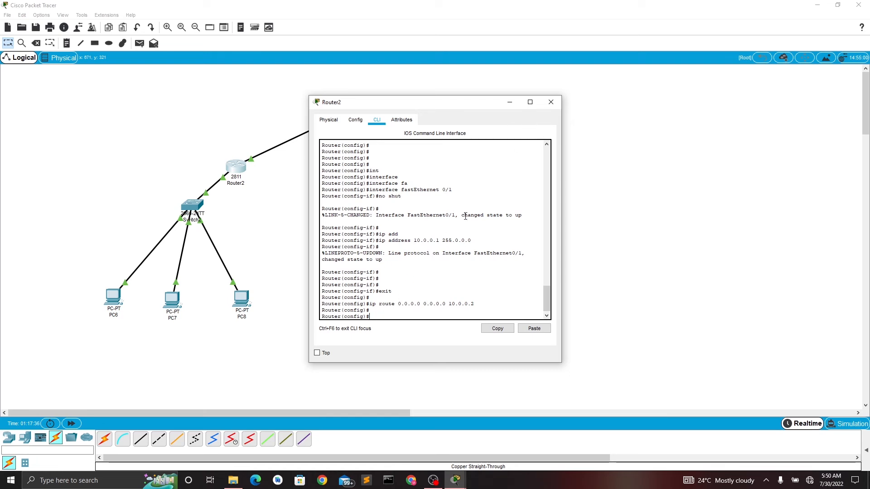
left_click(551, 102)
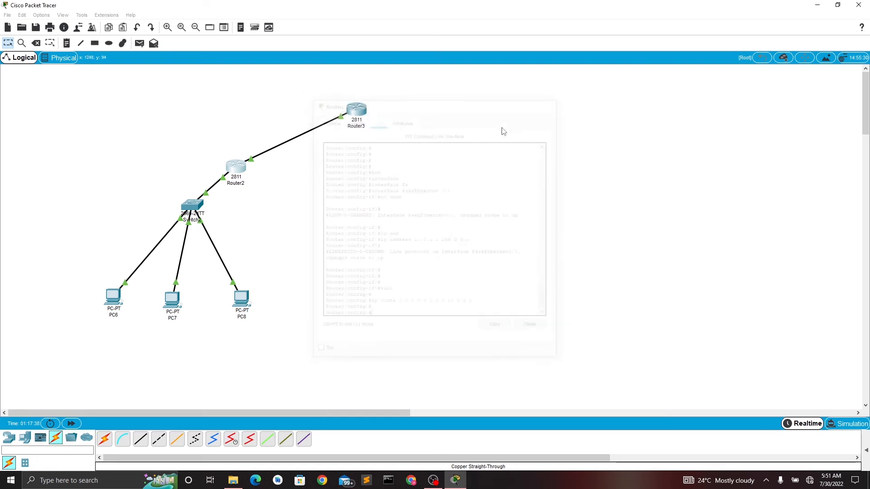
Step: Open Router3's command line and enter global configuration mode with en and config t
left_click(360, 113)
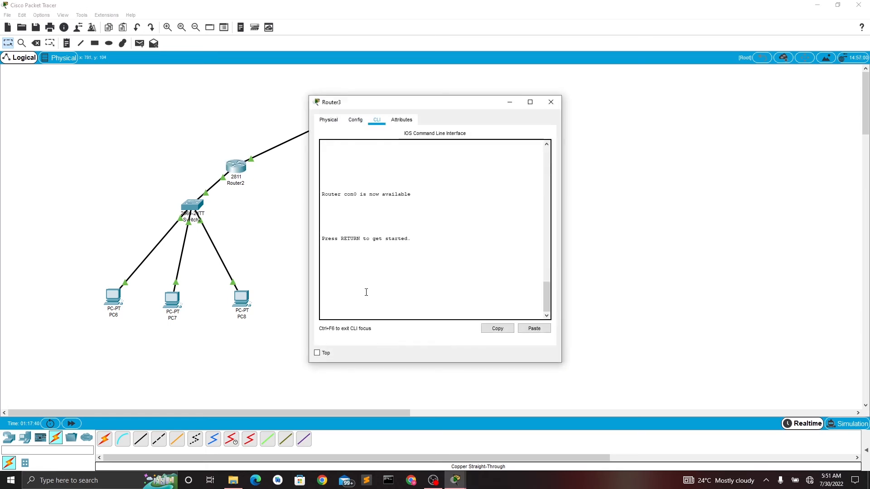
key("Return")
key("Return")
key("Return")
key("Return")
key("Return")
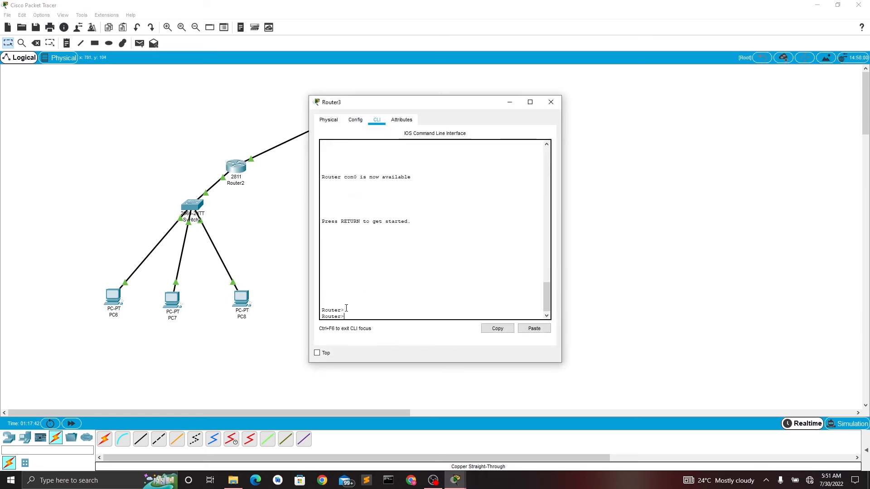
type("e")
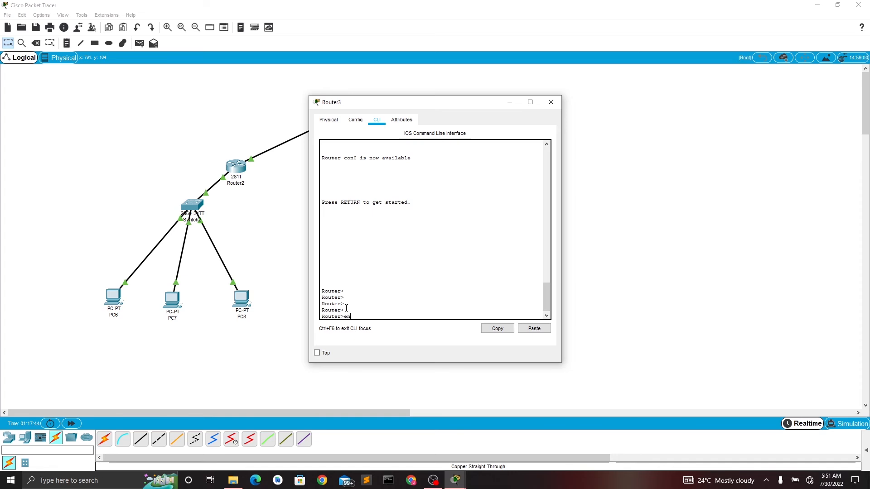
type("n")
key("Return")
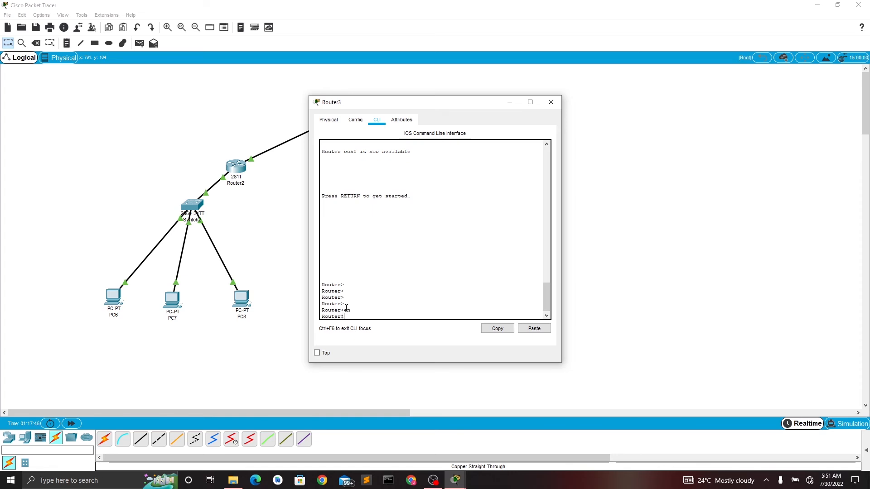
type("config")
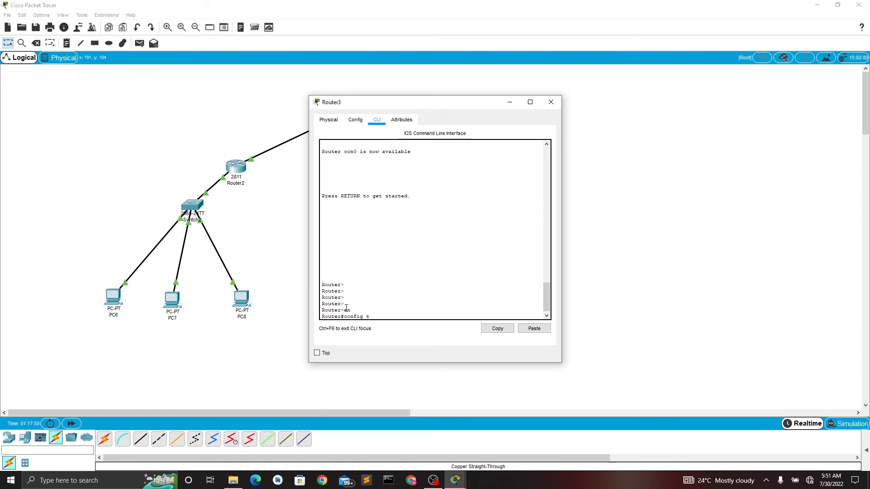
type(" t")
key("Return")
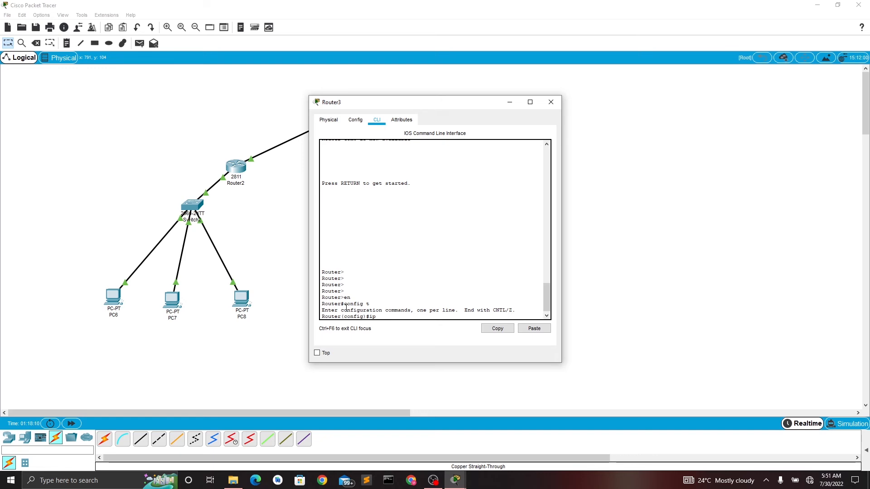
Step: Add a static route on Router3 to network 192.168.10.0 255.255.255.0 via 10.0.0.1, listing the next-hop options before entering the address
type("ro")
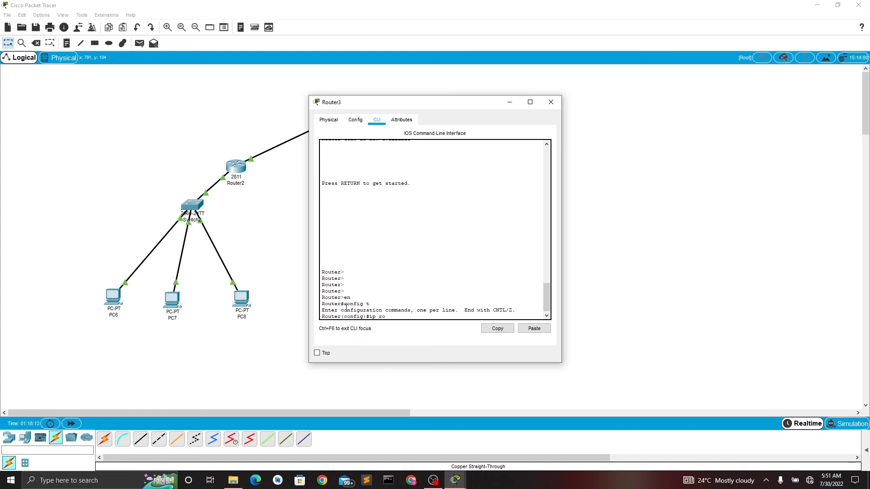
type("ute")
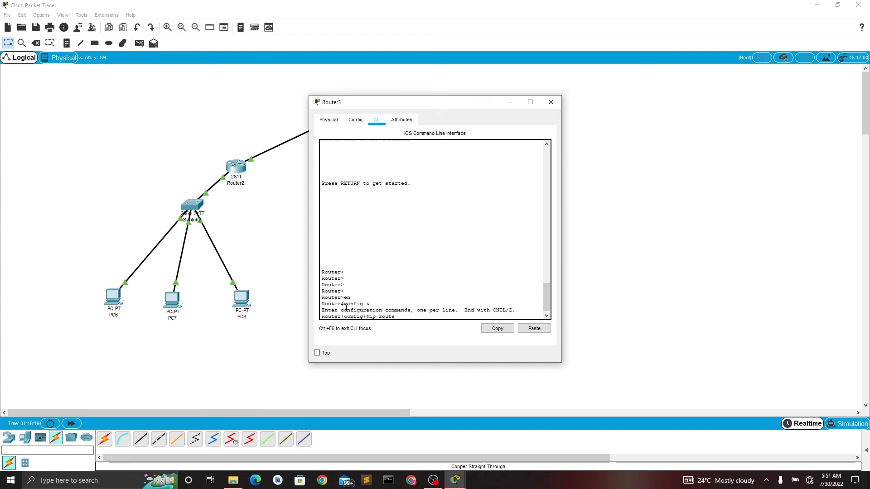
type("192")
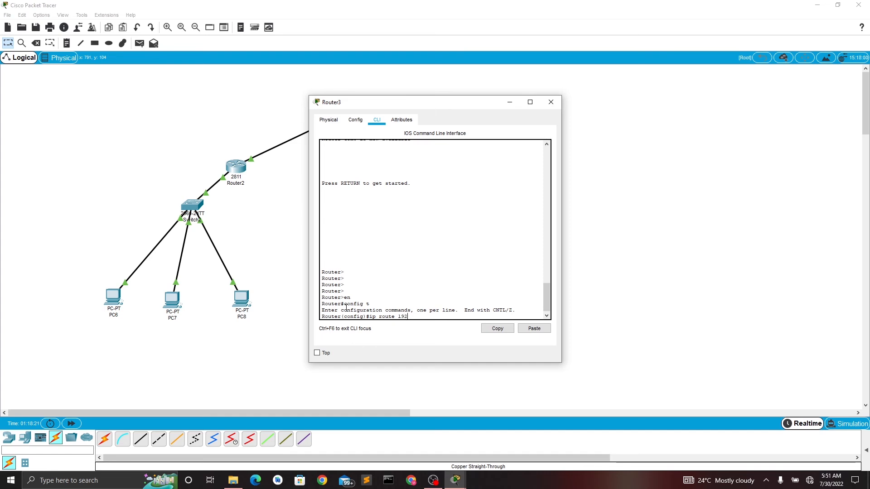
type(".")
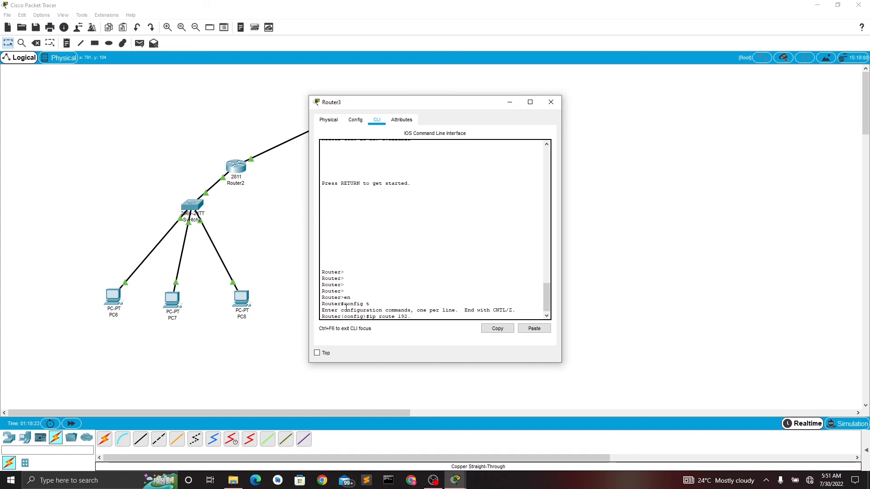
type("168.10.")
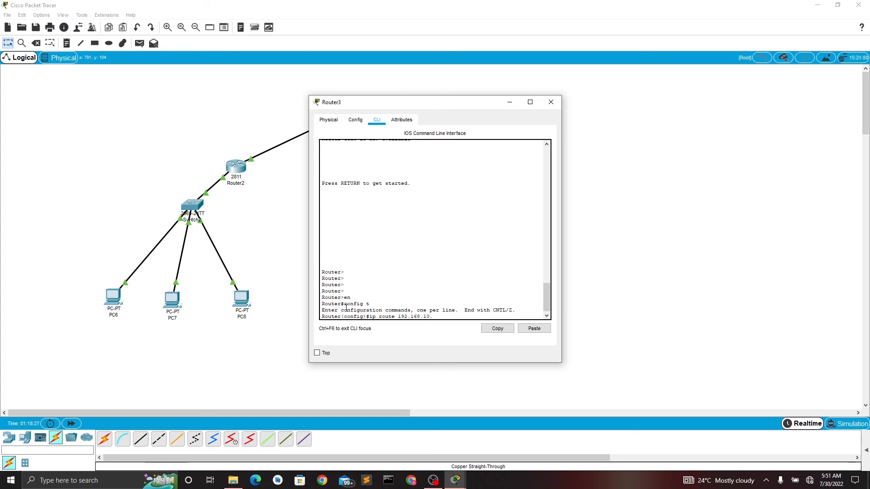
type("10")
key("BackSpace")
type("0")
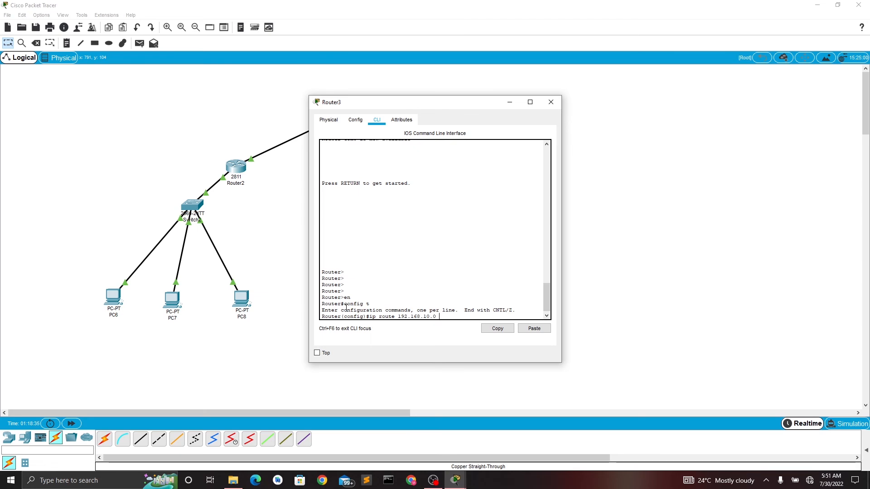
type(" 255.255.")
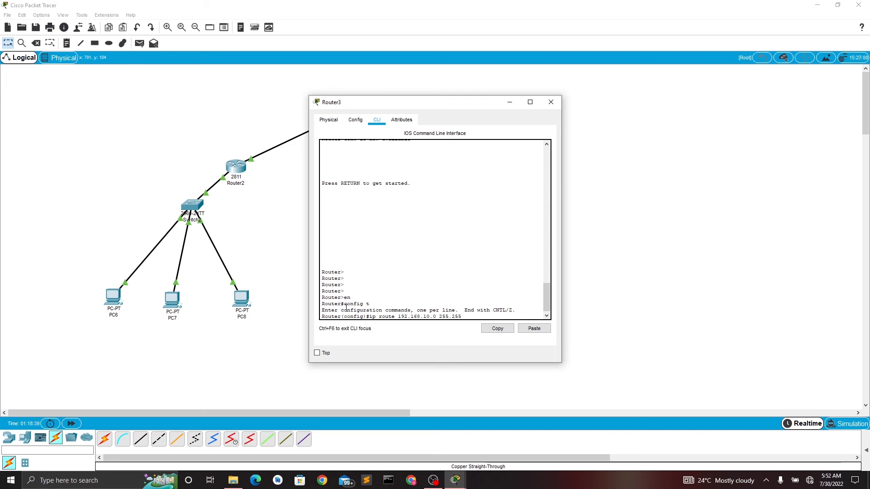
type("255.0")
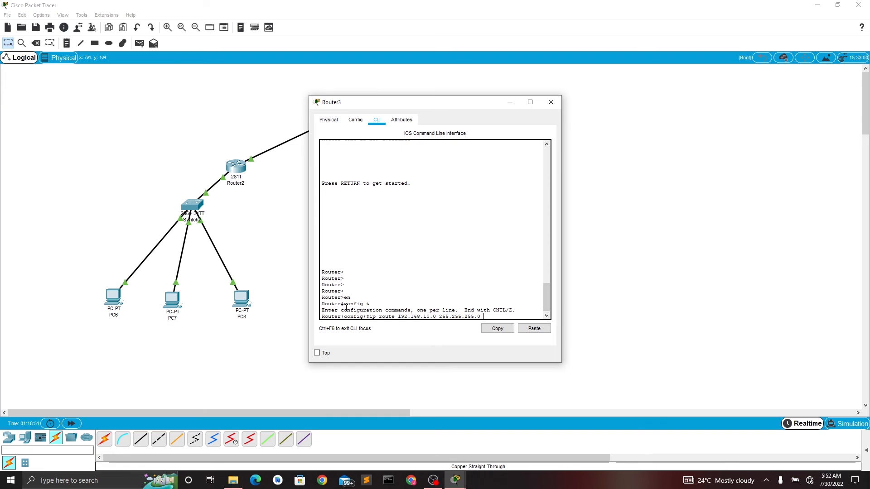
type("?")
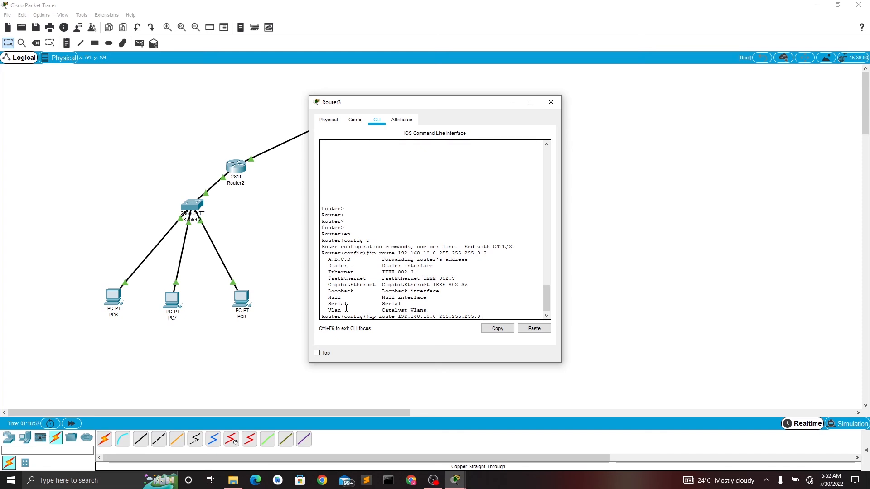
type("10.0.")
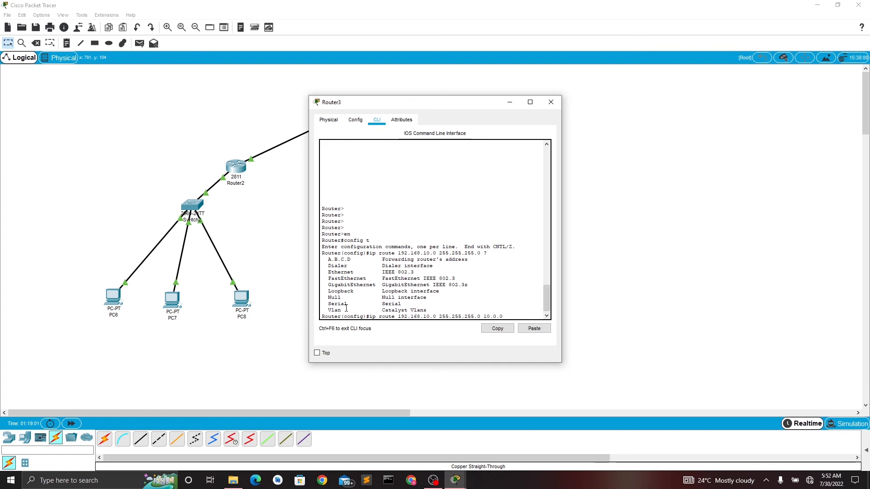
type("0.1")
key("Return")
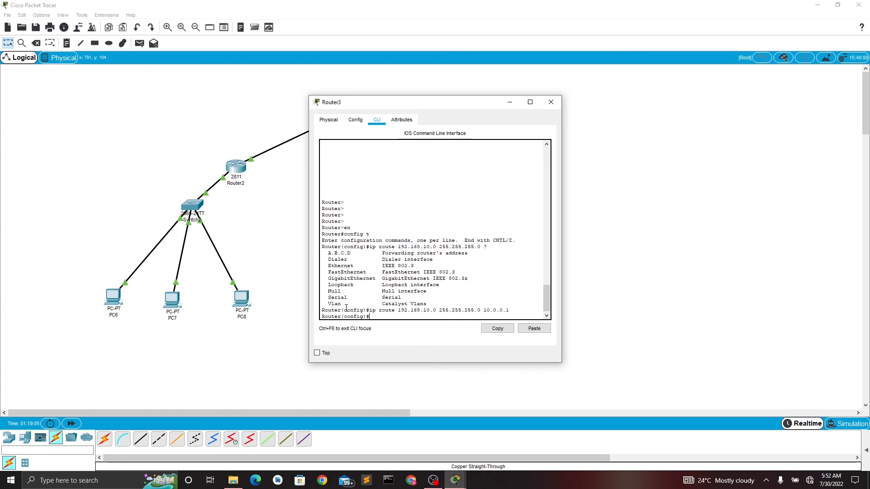
key("Return")
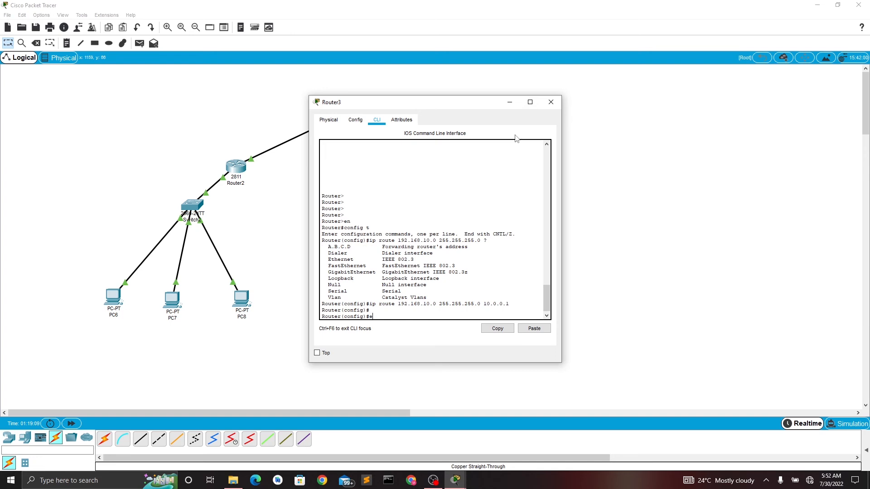
Step: Exit configuration mode on Router3 and ping Router2's LAN address 192.168.10.1
type("exit")
key("Return")
key("Return")
key("Return")
type("ping")
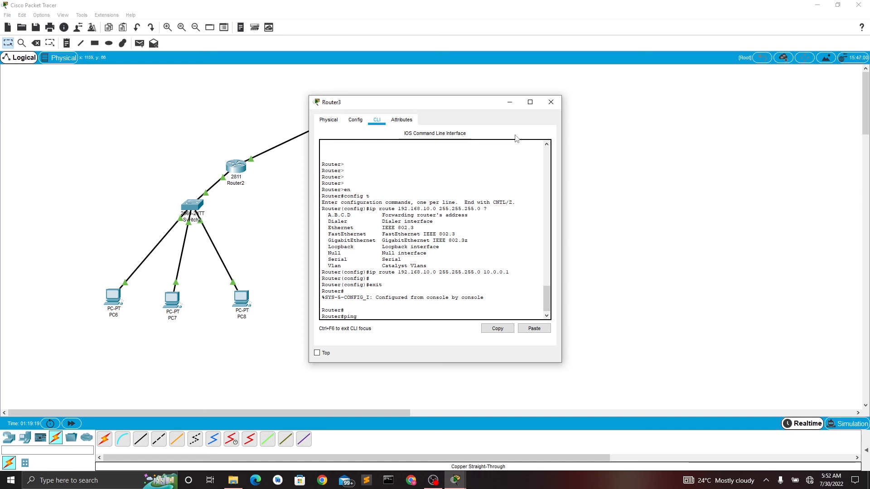
type("192.168")
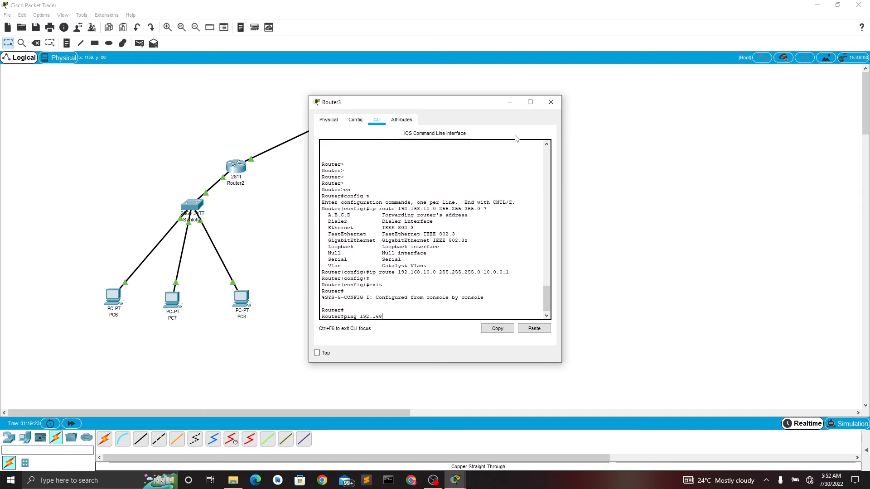
type(".10.")
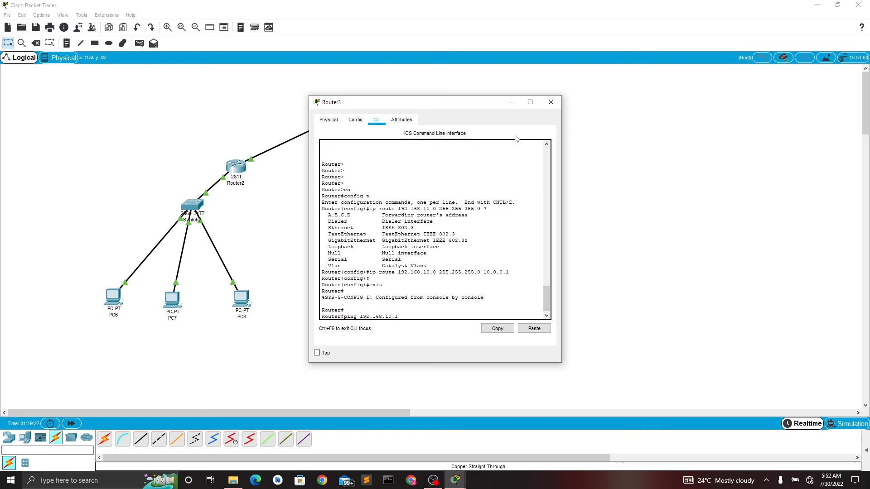
type("1")
key("Return")
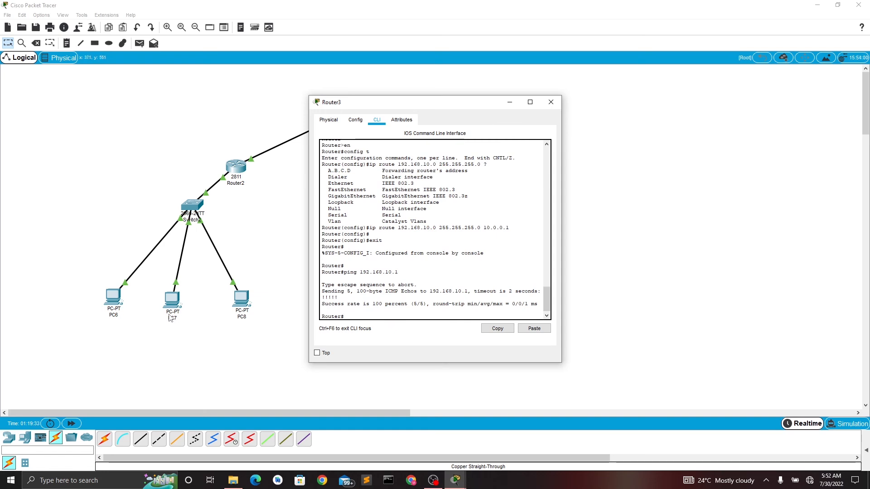
type("192.168")
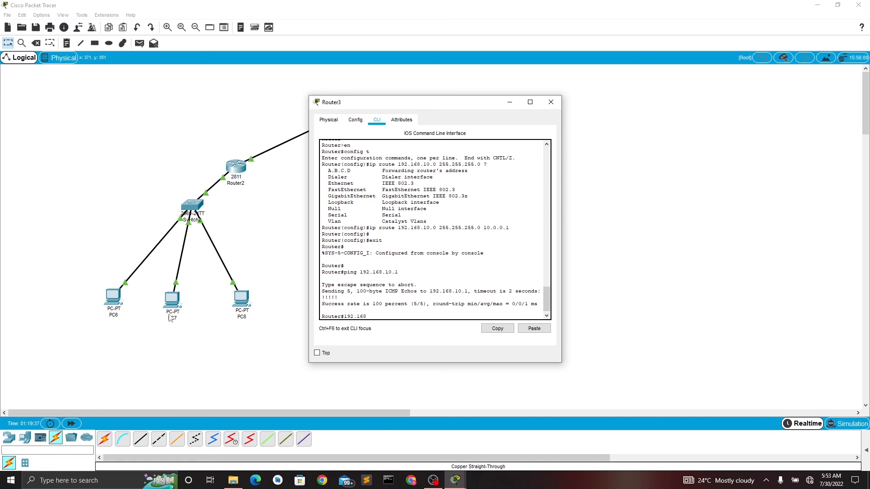
type(".10")
key("BackSpace")
key("BackSpace")
key("BackSpace")
key("BackSpace")
key("BackSpace")
key("BackSpace")
key("BackSpace")
key("BackSpace")
key("BackSpace")
Step: Ping 192.168.10.2 from Router3, and repeat the same ping once
type("ping 192.168")
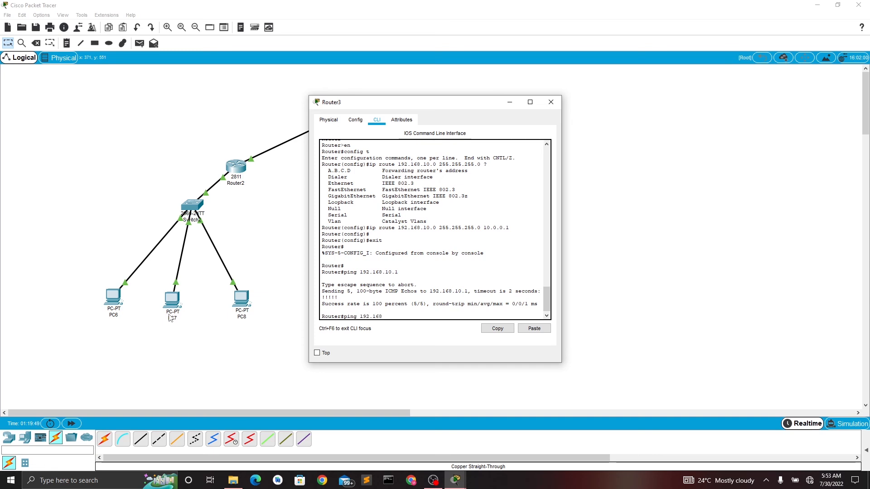
type(".10.2")
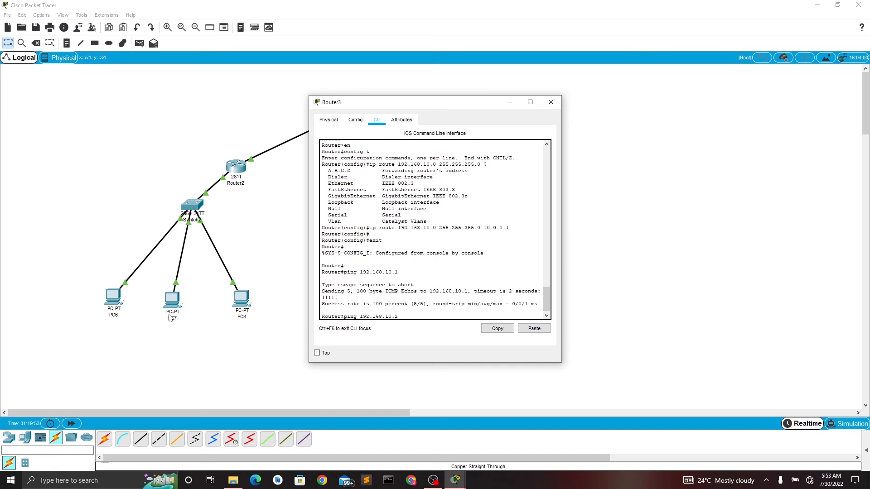
key("Return")
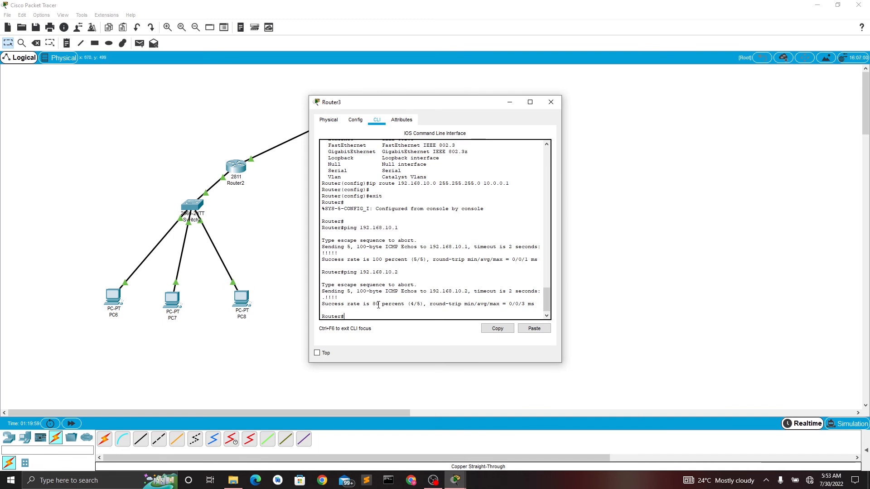
key("Up")
key("Return")
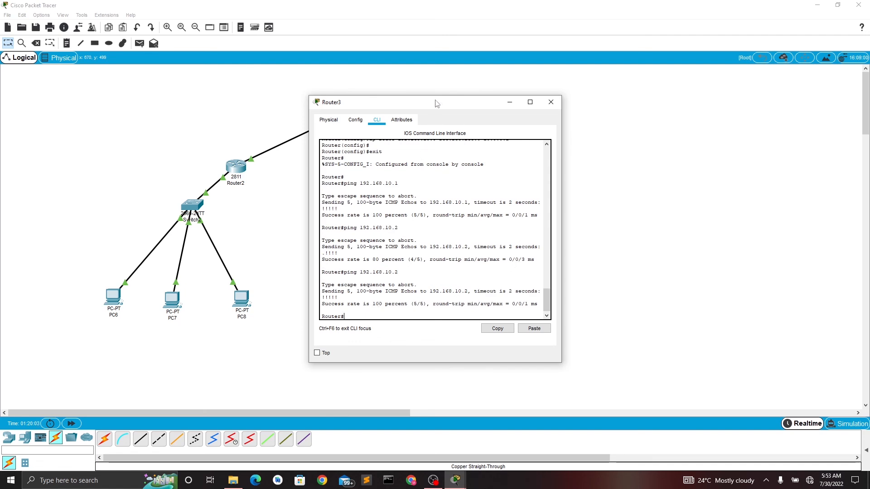
Step: Move Router3's window aside, return to the topology to place Router2 slightly higher, and examine both routers' interface addresses
left_click_drag(437, 103, 699, 134)
left_click(394, 202)
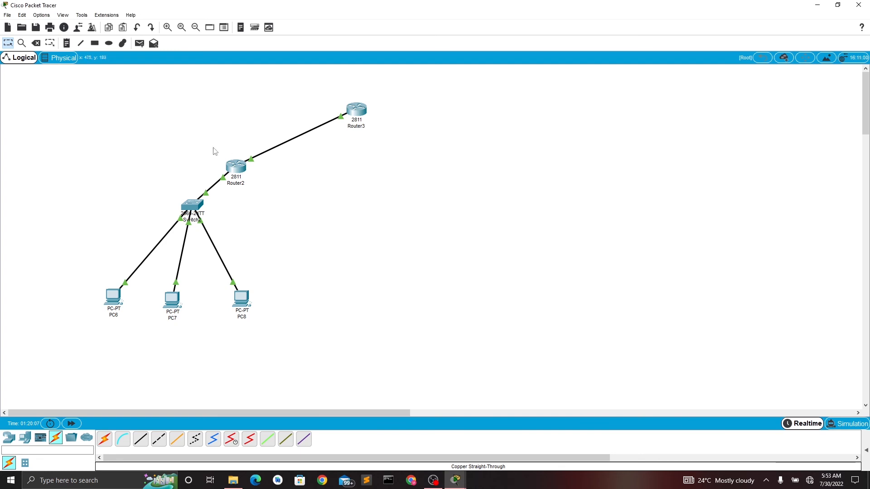
left_click_drag(239, 169, 236, 141)
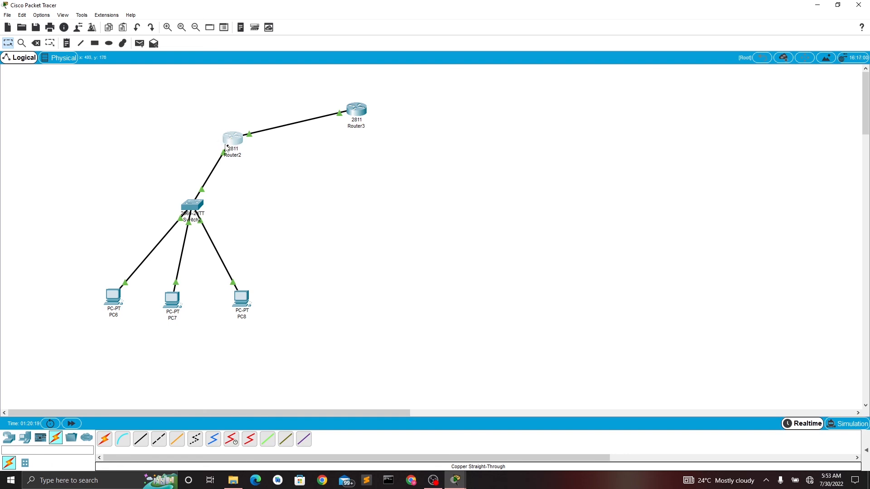
mouse_move(358, 114)
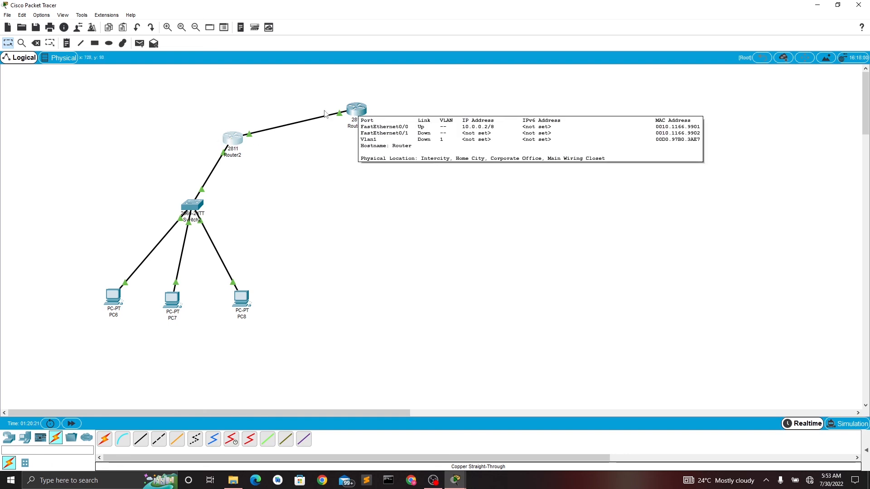
mouse_move(238, 144)
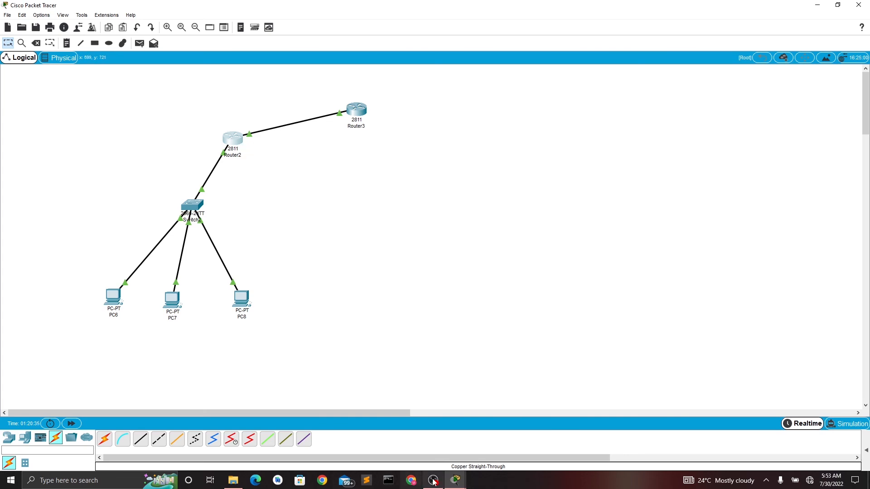
Step: Bring Router3's command line back to the front and maximize it to review the ping output
mouse_move(455, 480)
left_click(498, 438)
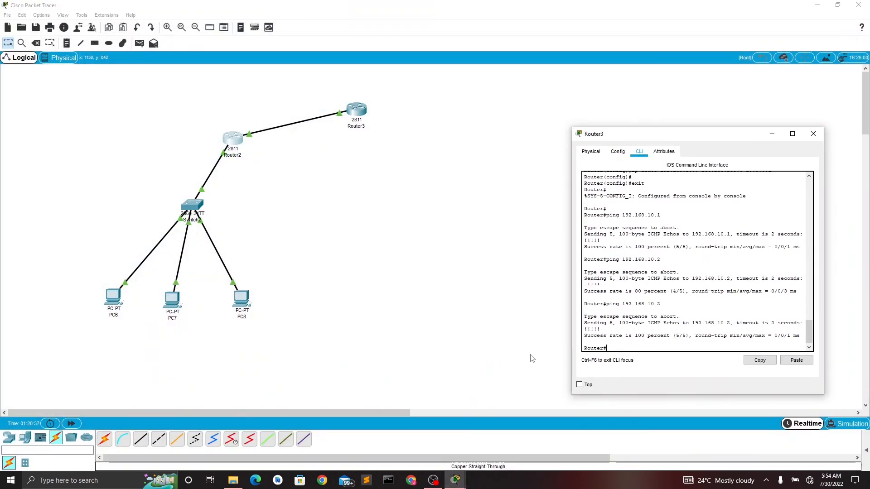
left_click(793, 134)
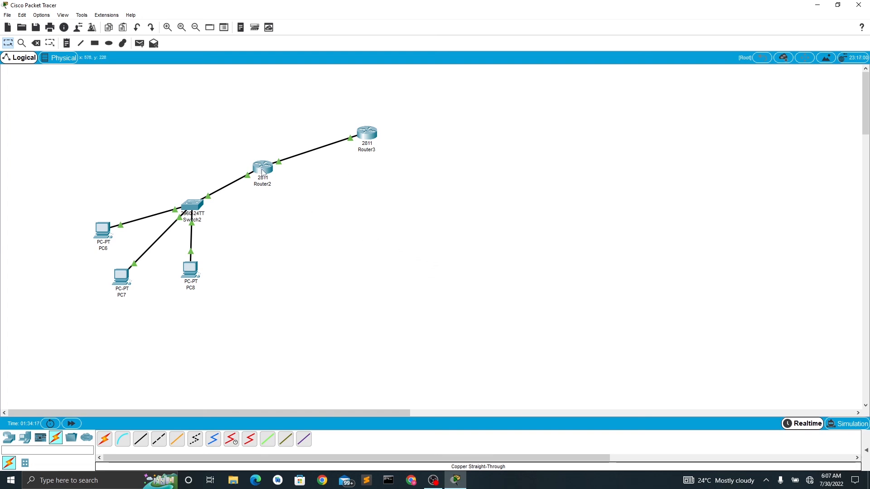
Step: Move Router2 slightly lower in the topology and examine the router link's ports and Router2's interface addresses
left_click_drag(263, 172, 258, 184)
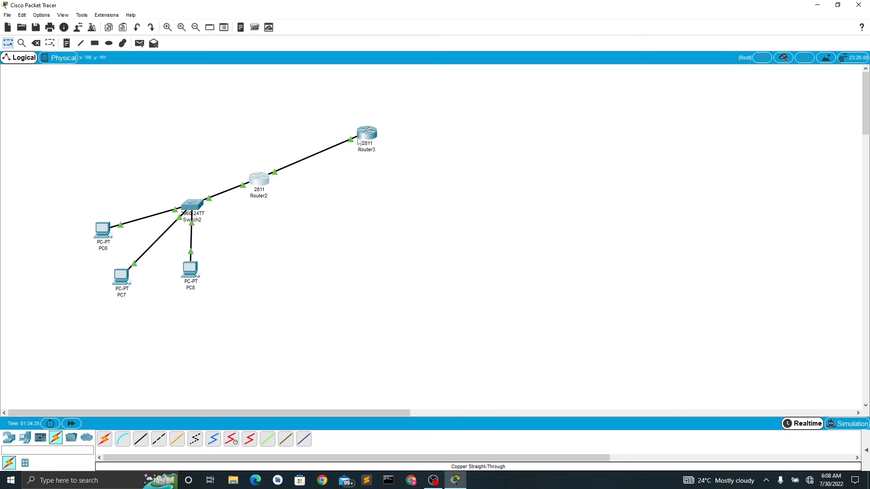
mouse_move(359, 142)
mouse_move(252, 198)
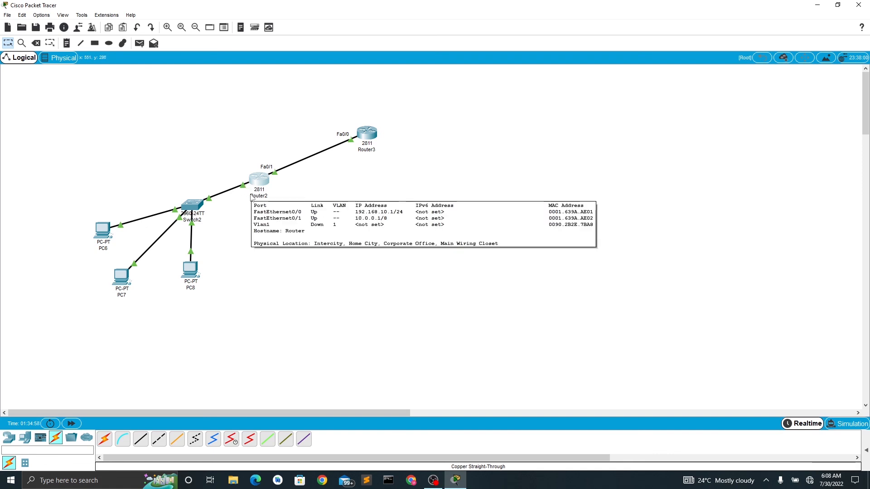